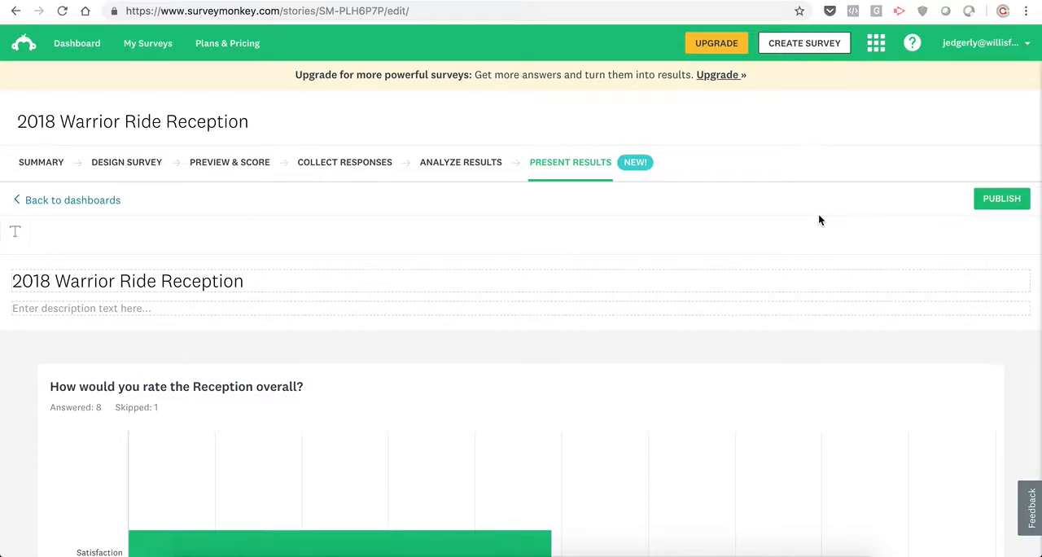
- Review the survey's summary, including its design details, collectors and responses volume
left_click(49, 166)
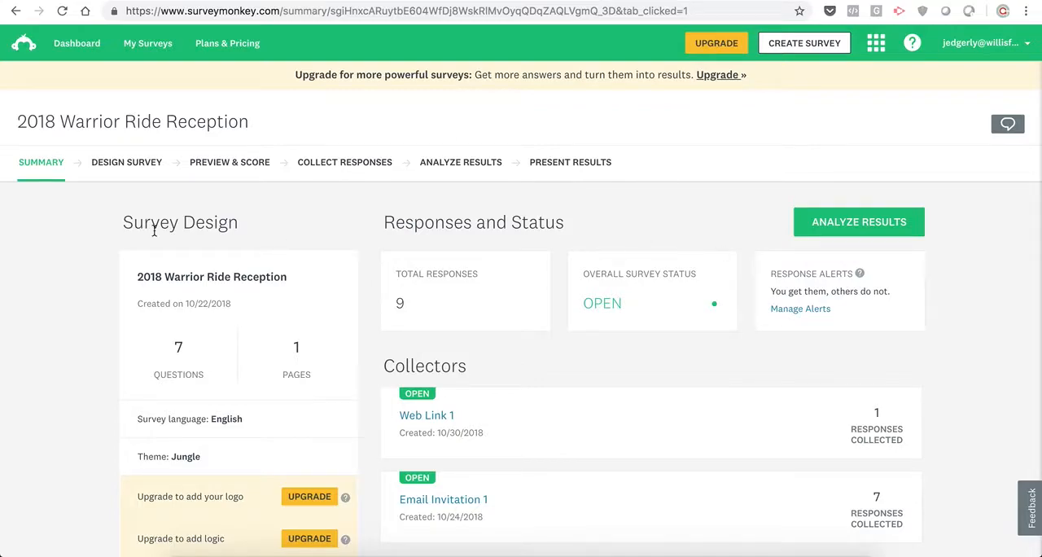
scroll(968, 373, "down", 3)
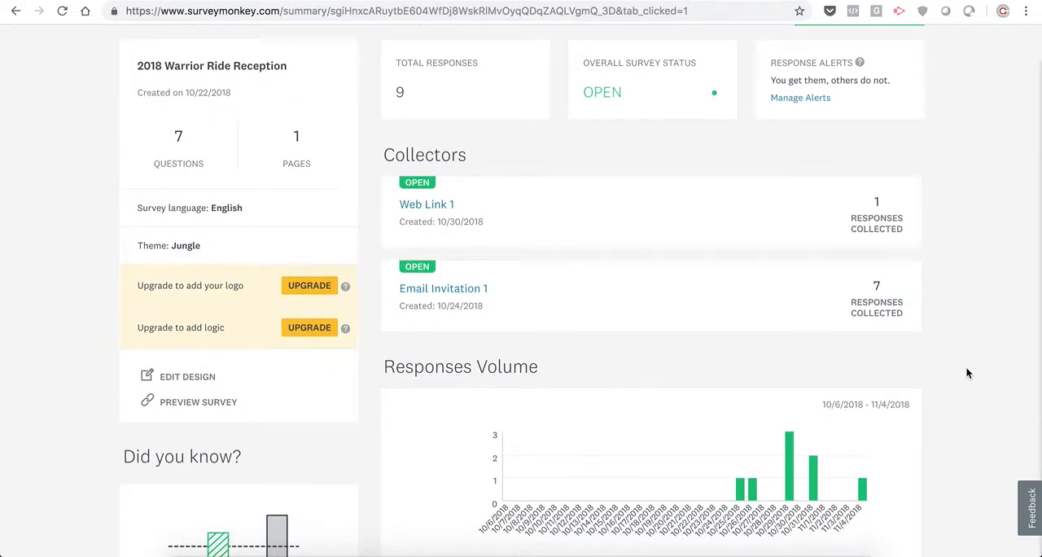
scroll(967, 373, "down", 4)
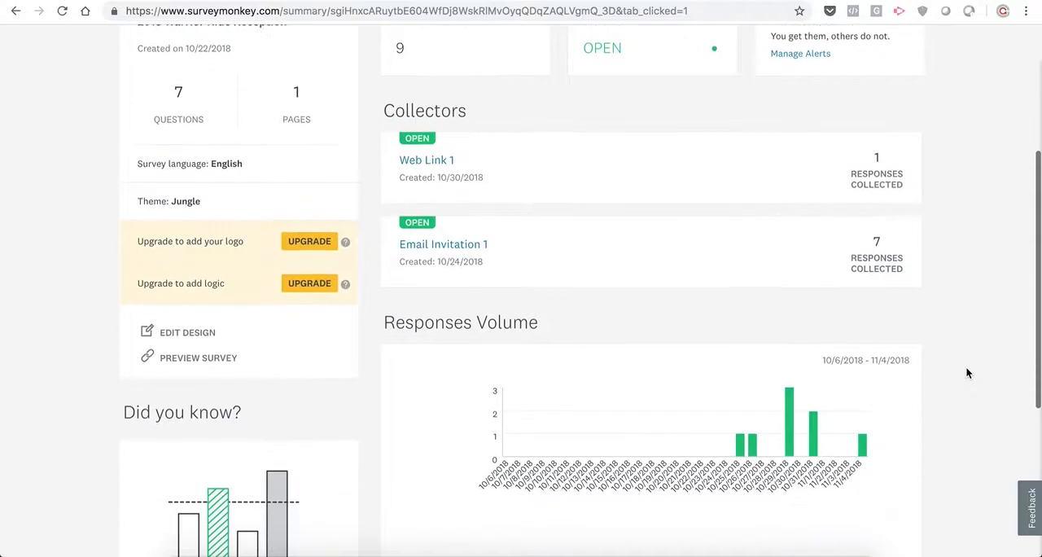
scroll(967, 373, "up", 7)
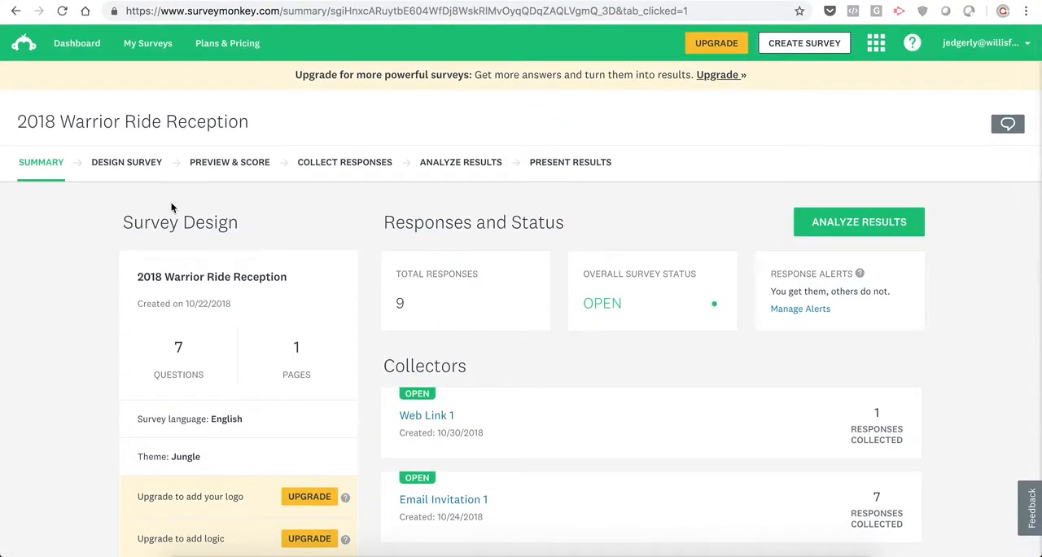
- Open the survey's design and read through the question bank categories and the survey's questions
left_click(134, 168)
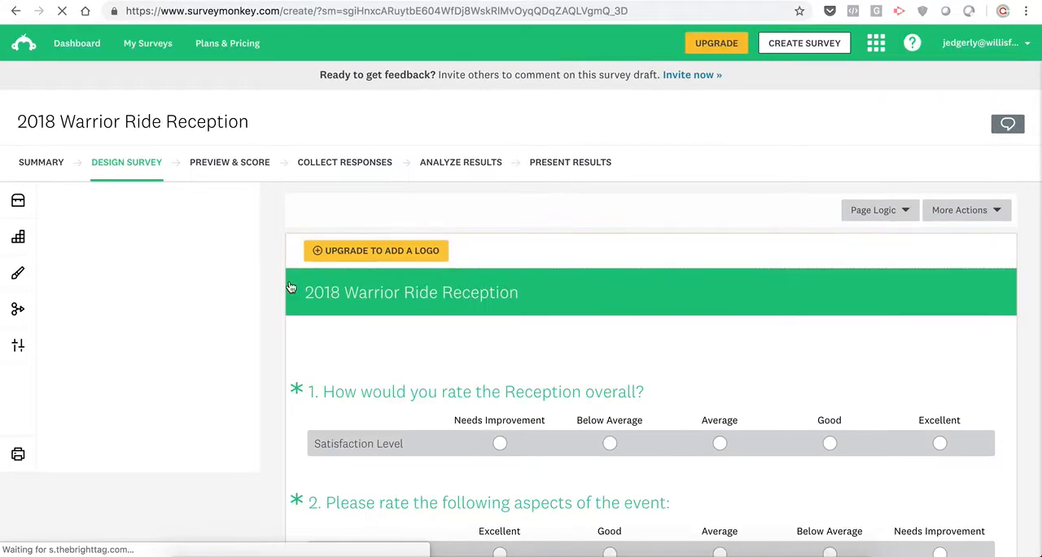
scroll(254, 431, "down", 3)
scroll(255, 432, "down", 2)
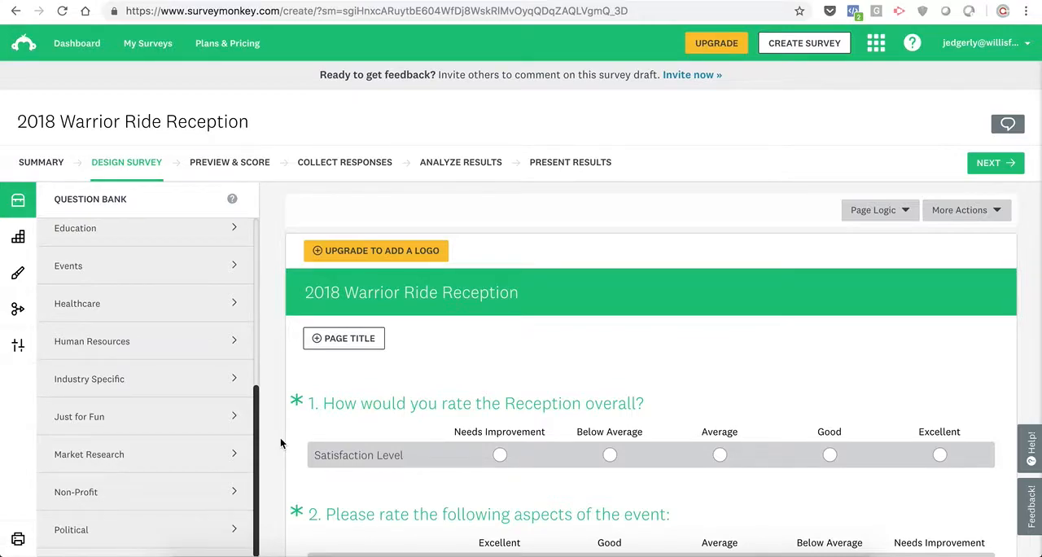
scroll(281, 443, "down", 4)
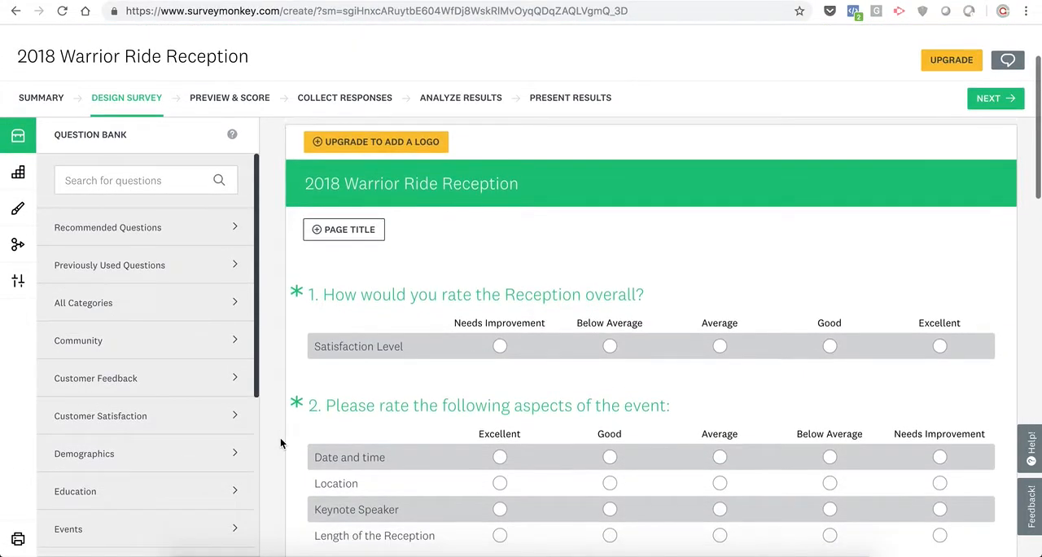
scroll(282, 443, "down", 1)
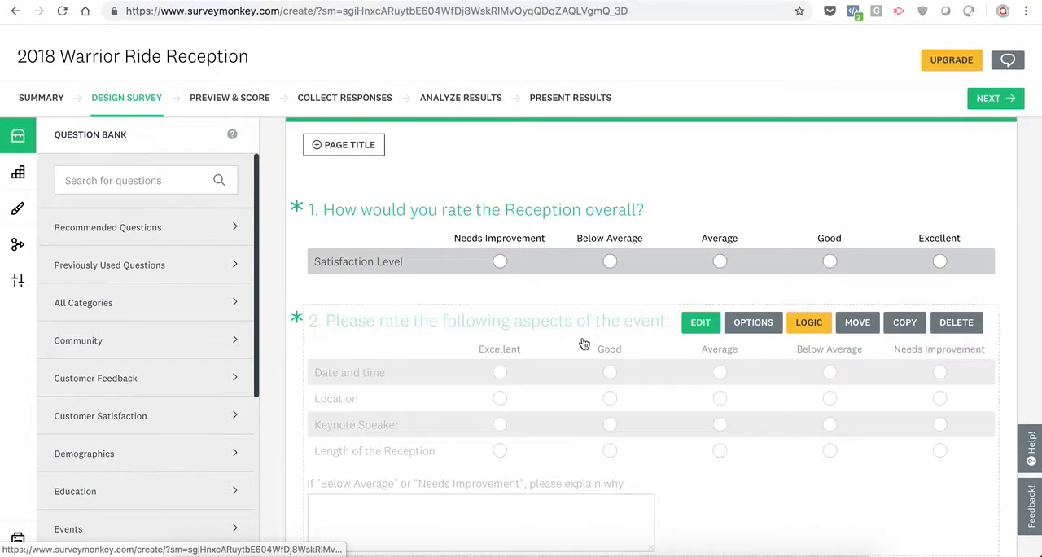
scroll(269, 395, "down", 3)
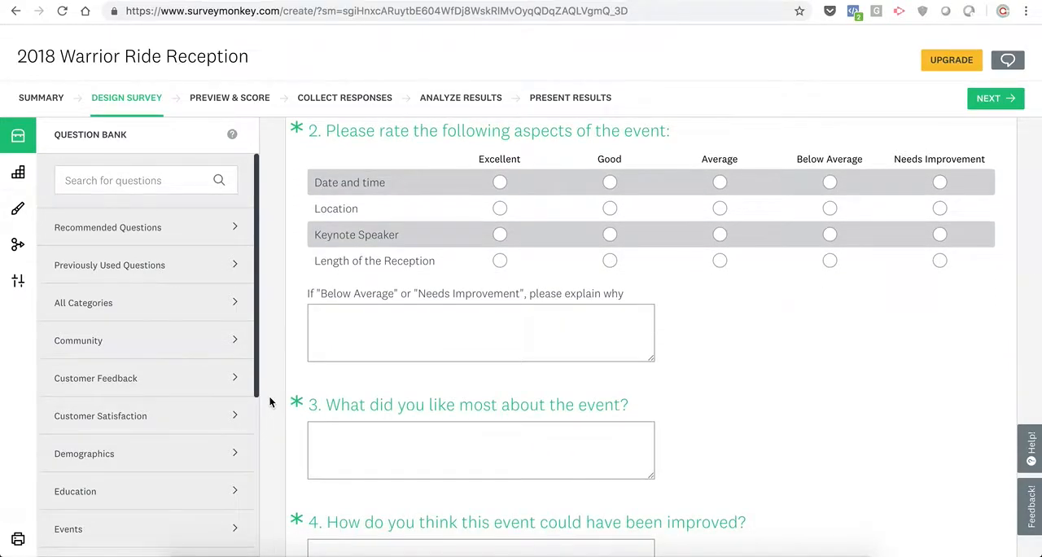
scroll(271, 402, "down", 3)
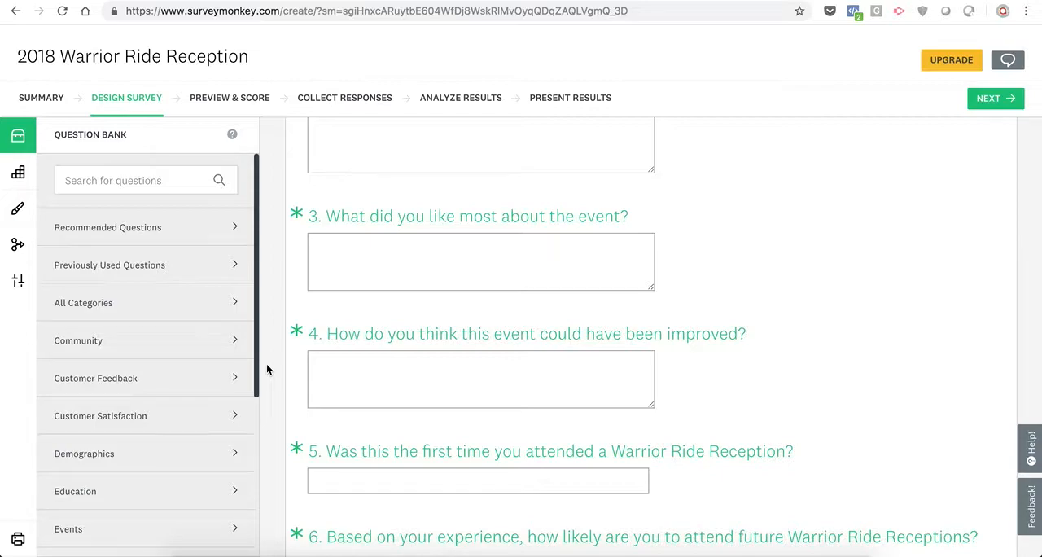
scroll(266, 369, "down", 2)
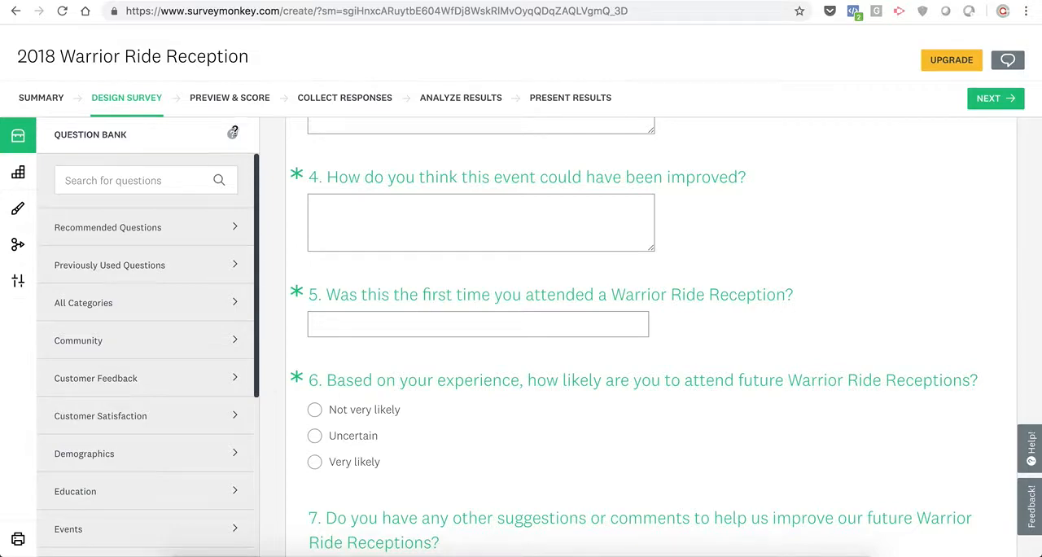
- Check the survey's preview and score, and view its list of collectors
left_click(225, 104)
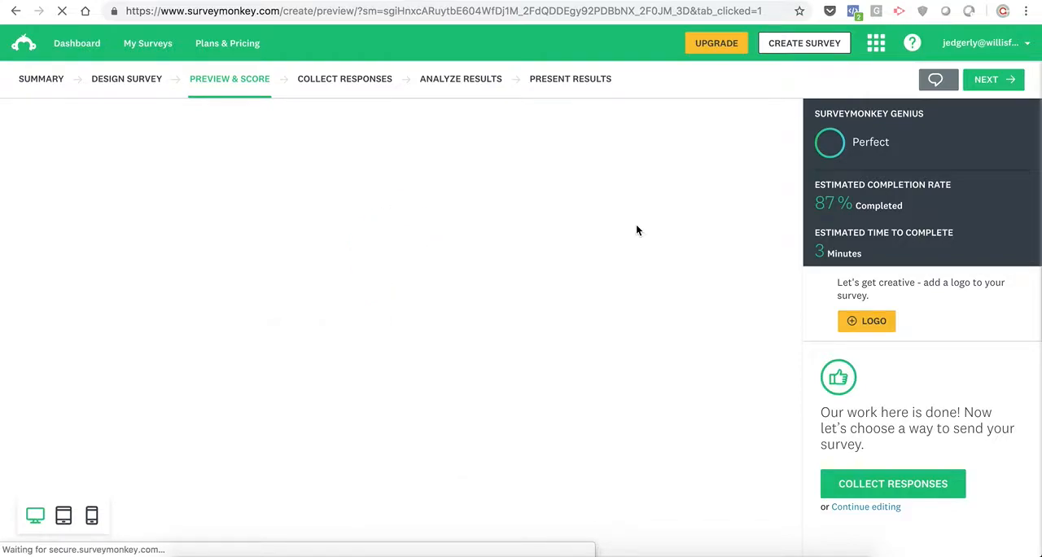
left_click(349, 79)
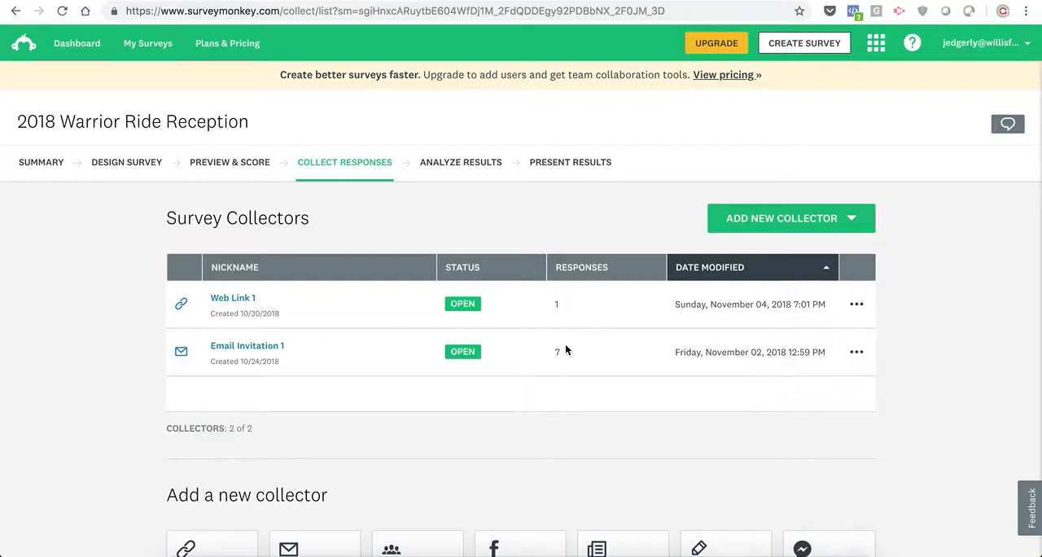
- Open the survey's result analysis and examine the charts for the overall rating and event aspects questions
left_click(456, 164)
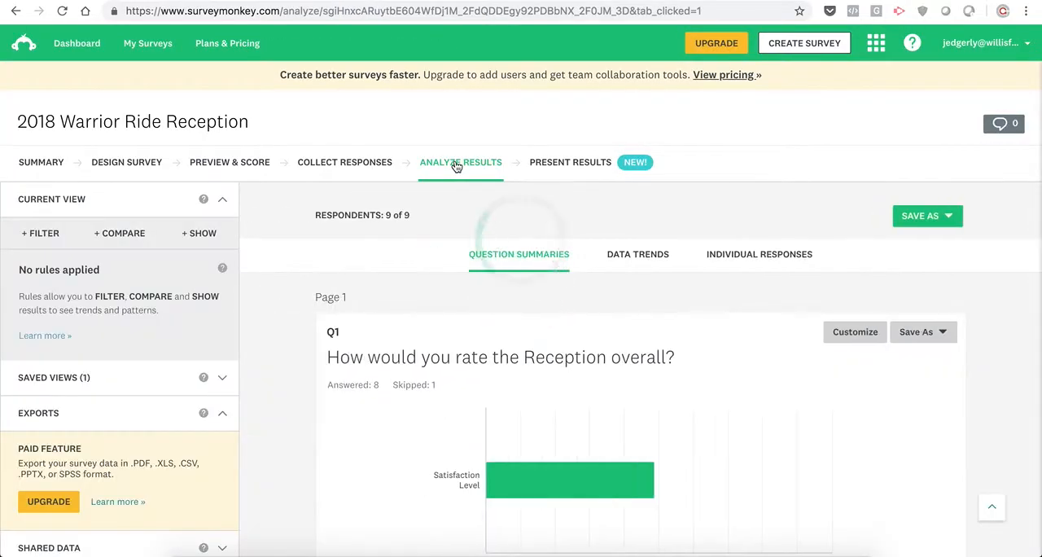
scroll(1007, 407, "down", 3)
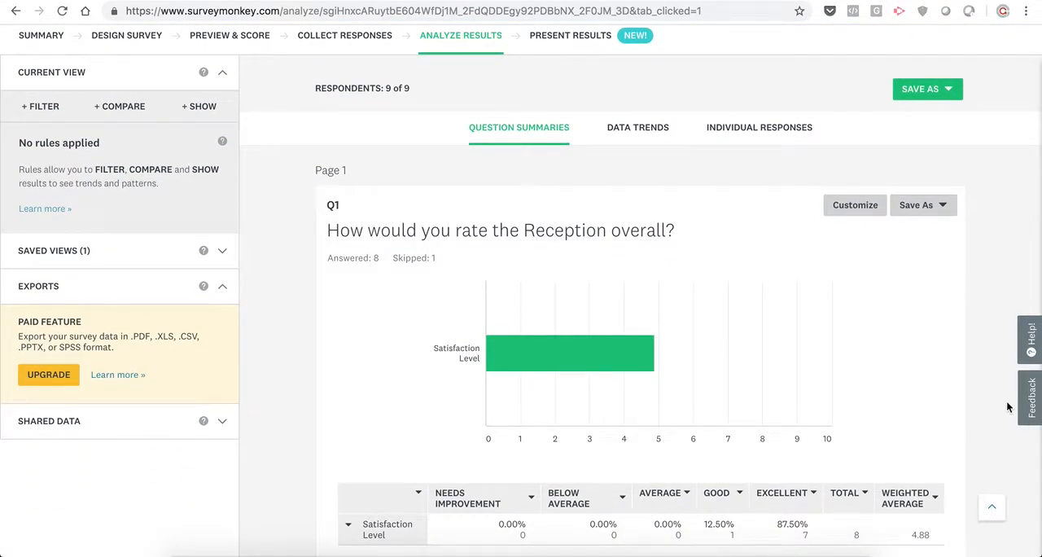
scroll(1007, 408, "down", 3)
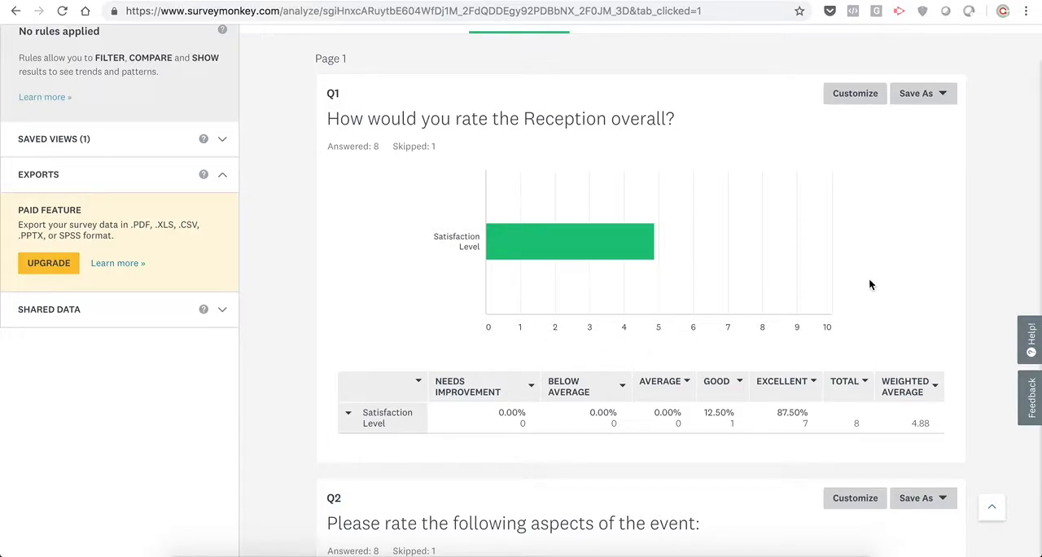
scroll(969, 240, "up", 3)
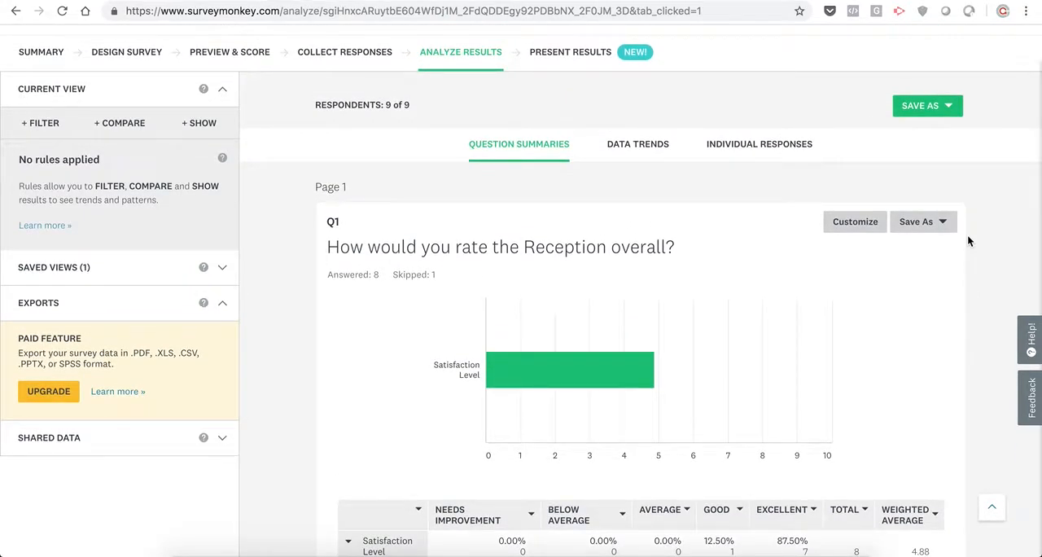
scroll(969, 240, "down", 6)
scroll(969, 240, "down", 2)
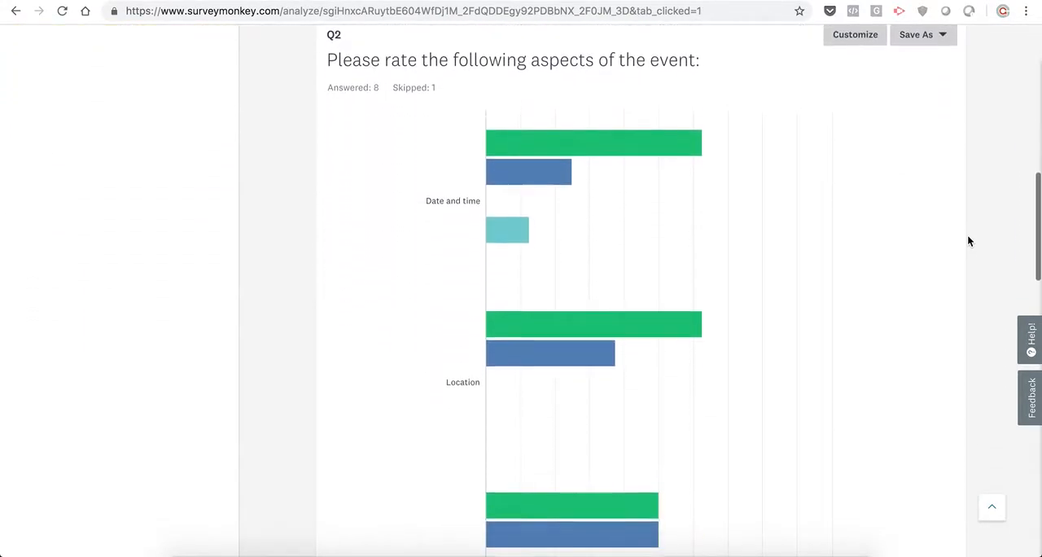
scroll(969, 240, "up", 3)
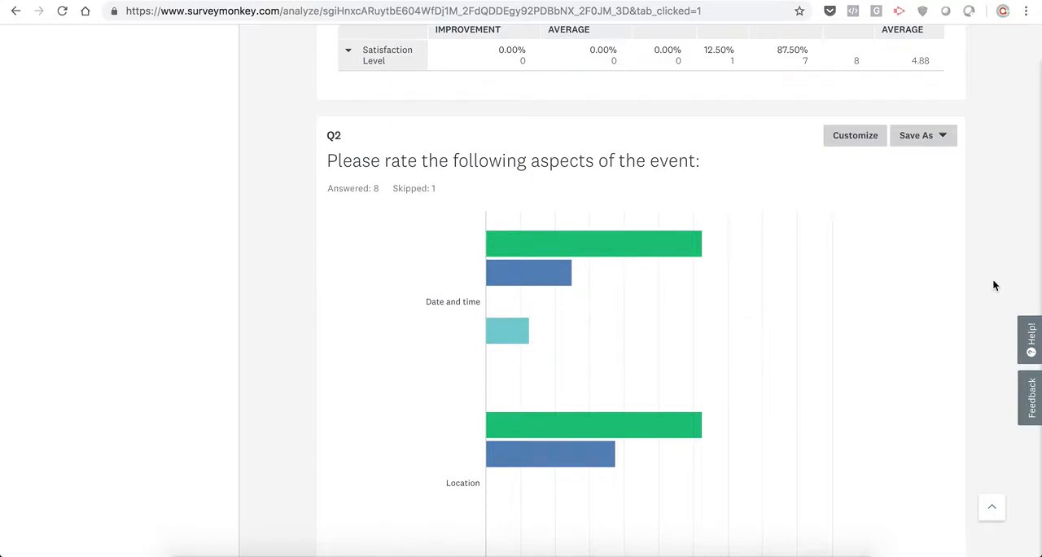
scroll(993, 285, "down", 1)
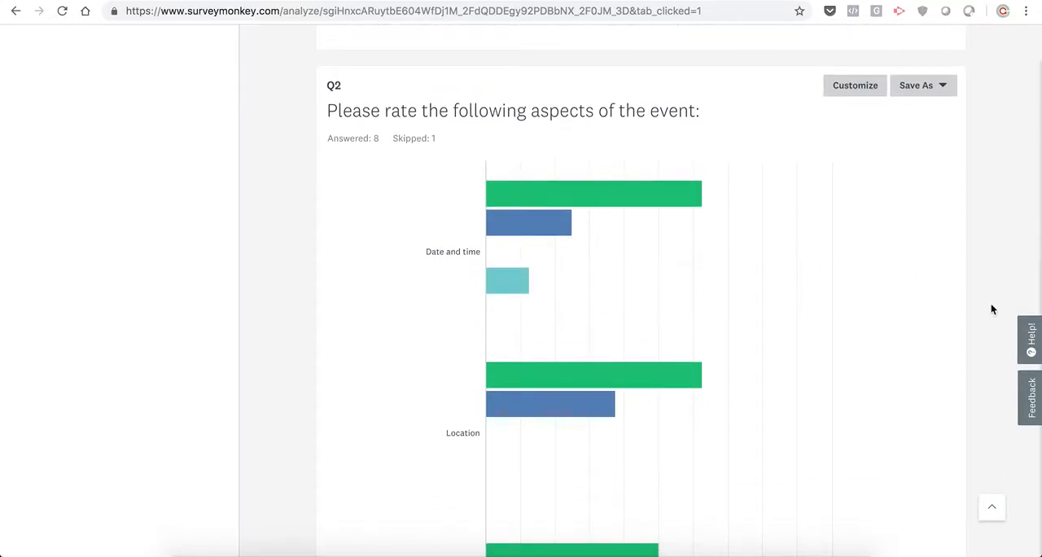
scroll(988, 311, "down", 5)
scroll(987, 317, "down", 1)
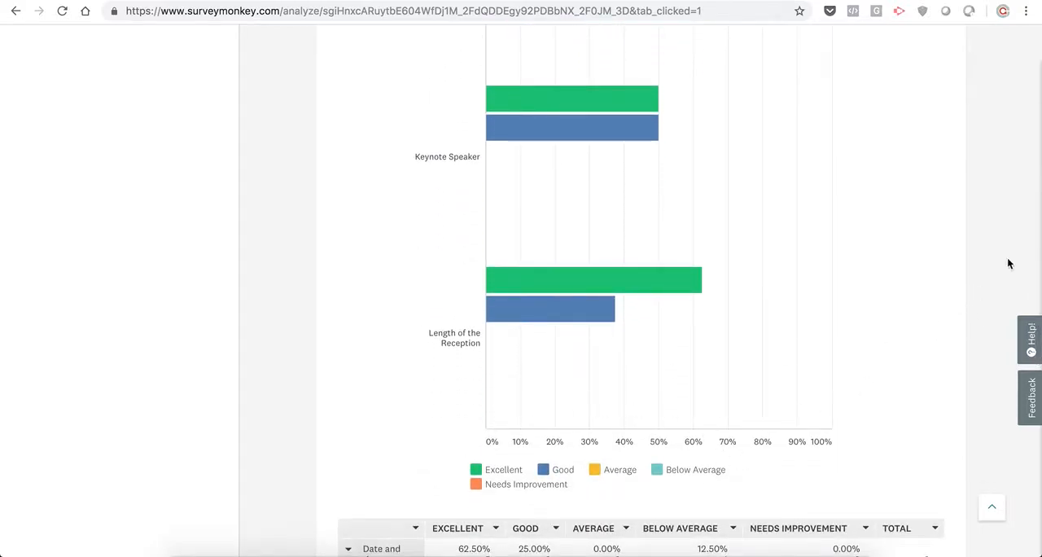
- Change the chart type of Q2, on rating aspects of the event, to Vertical Bar and save it
scroll(996, 261, "up", 6)
scroll(996, 262, "up", 1)
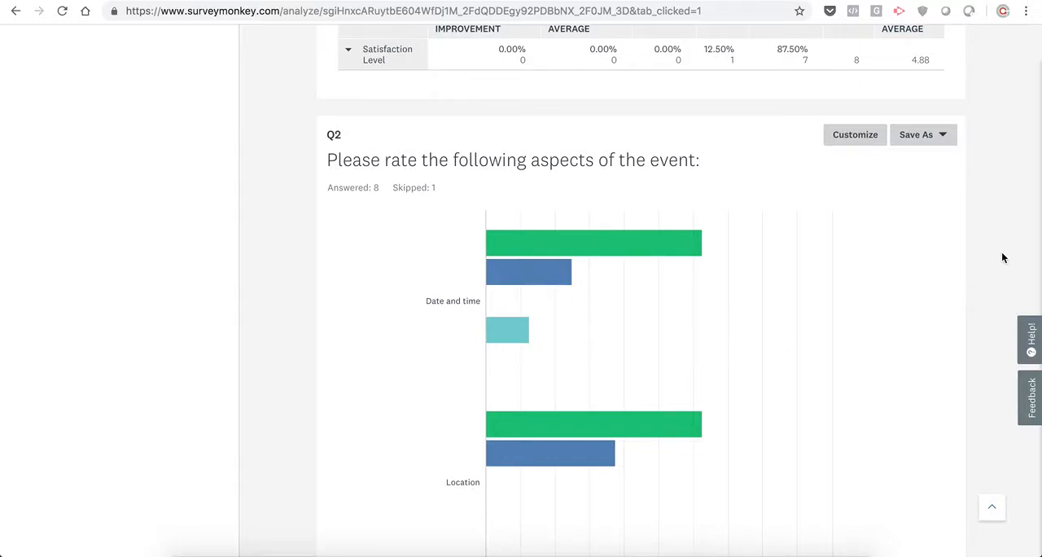
left_click(841, 137)
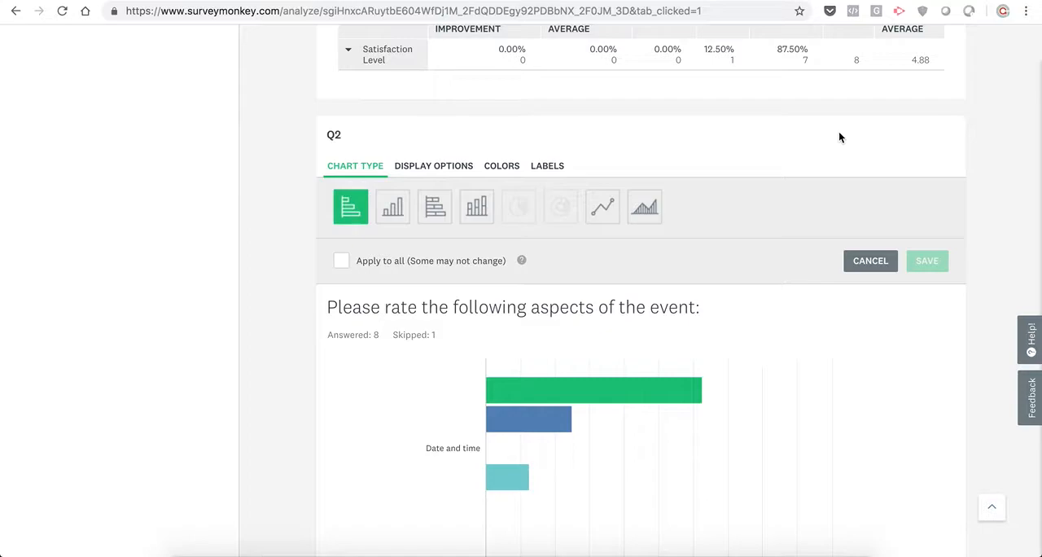
left_click(396, 208)
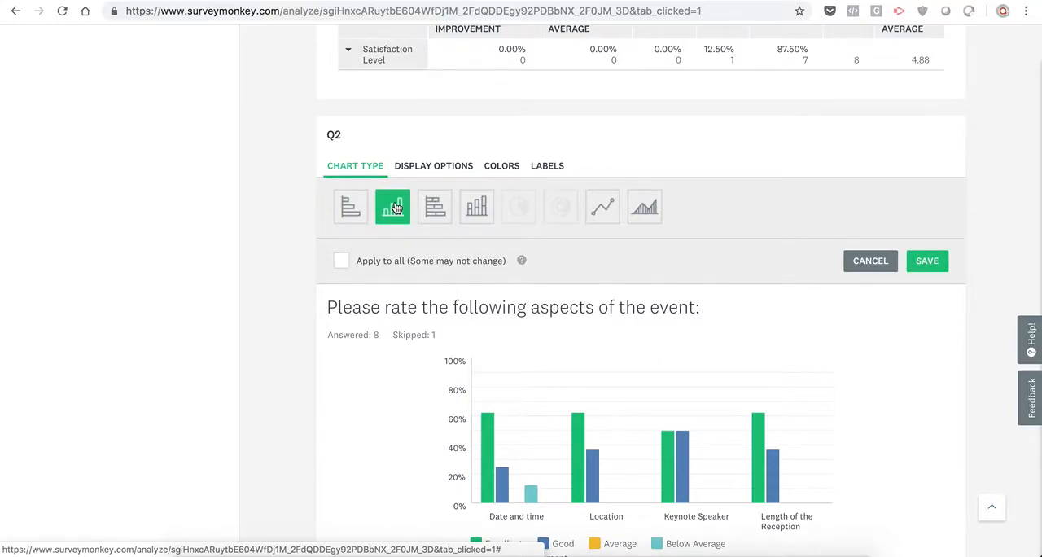
scroll(946, 369, "down", 3)
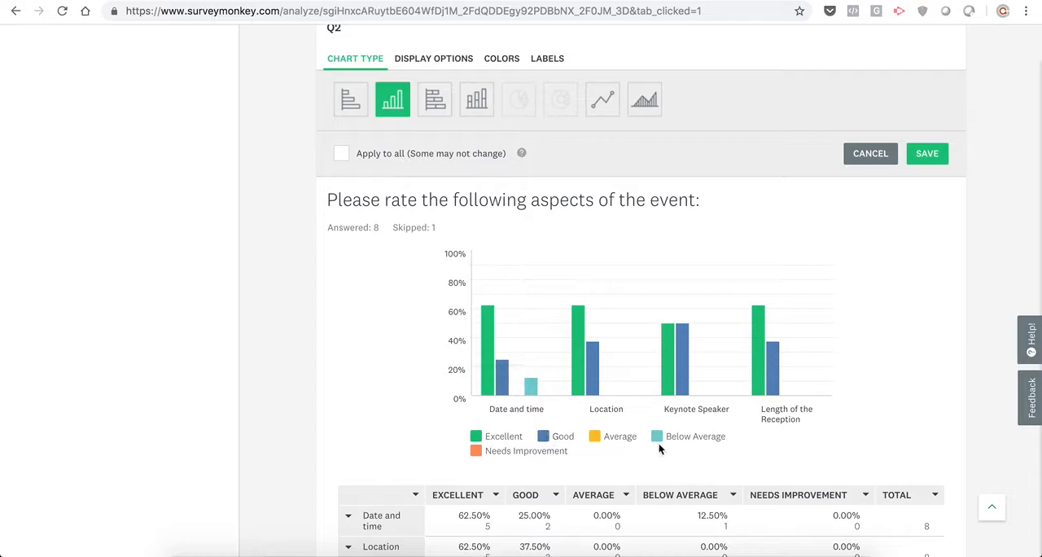
left_click(929, 155)
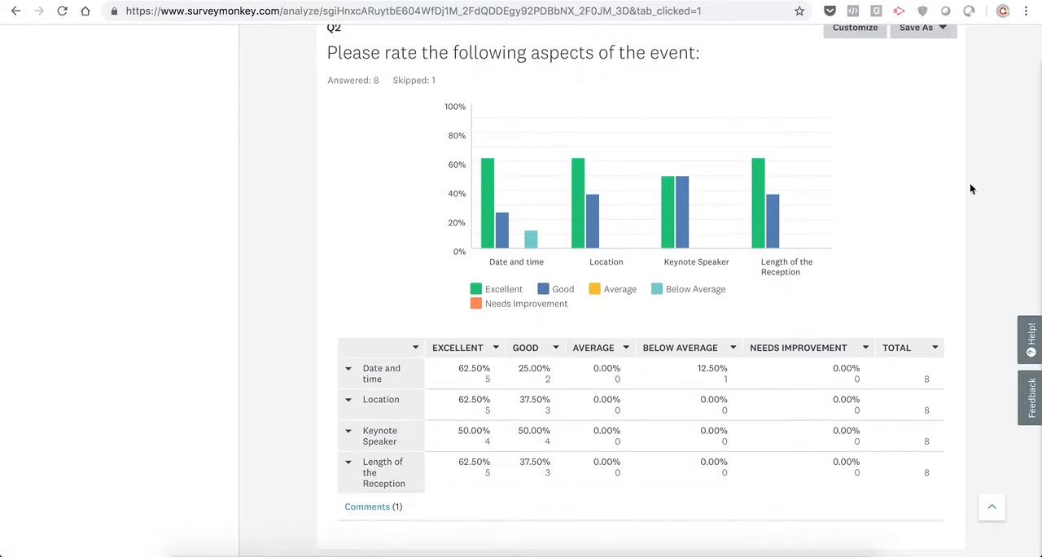
- Examine the question summaries from Q1 to Q7, including the charts and the written responses
scroll(978, 256, "up", 10)
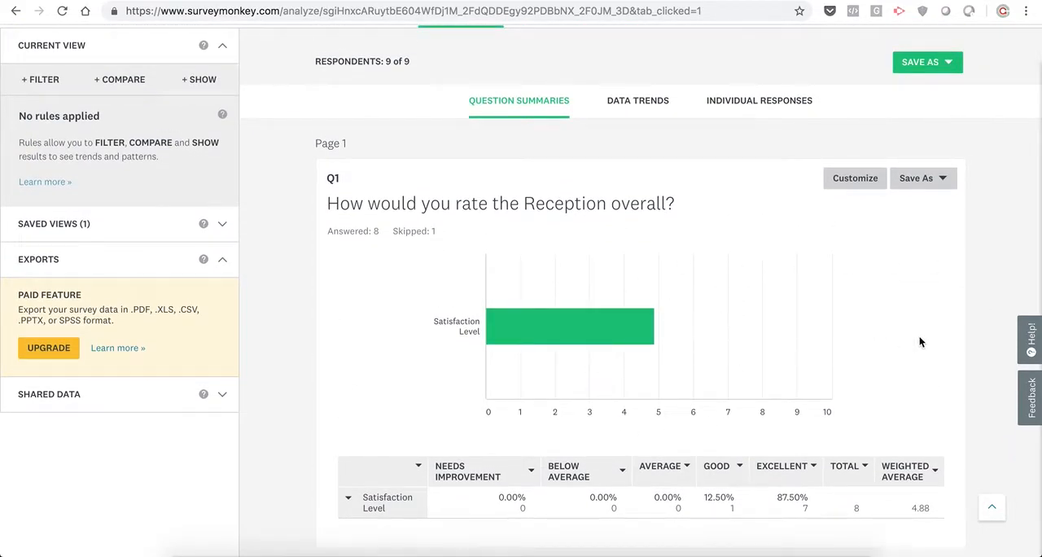
scroll(986, 379, "down", 7)
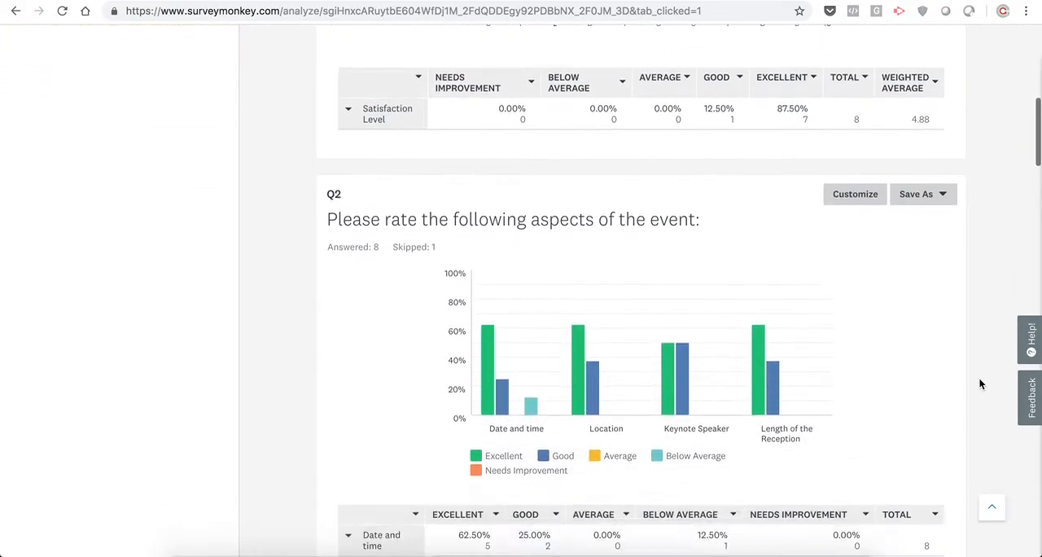
scroll(980, 384, "down", 6)
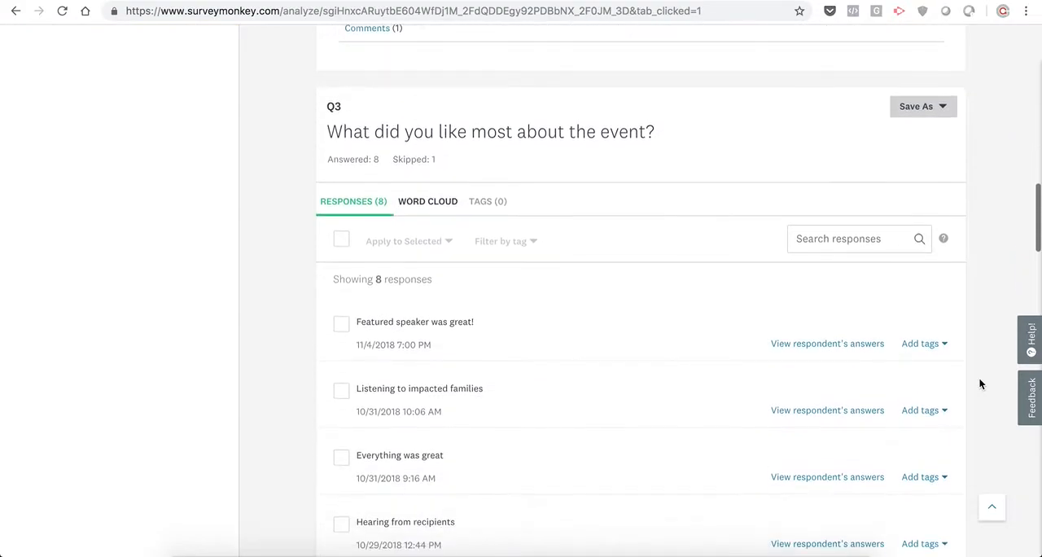
scroll(980, 384, "down", 5)
scroll(980, 383, "up", 3)
scroll(980, 384, "down", 4)
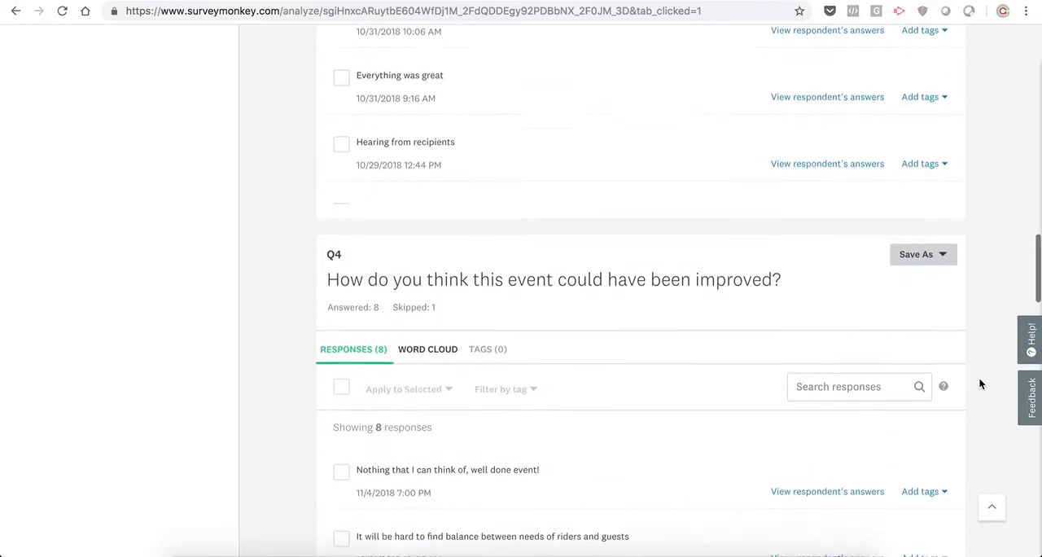
scroll(981, 384, "down", 6)
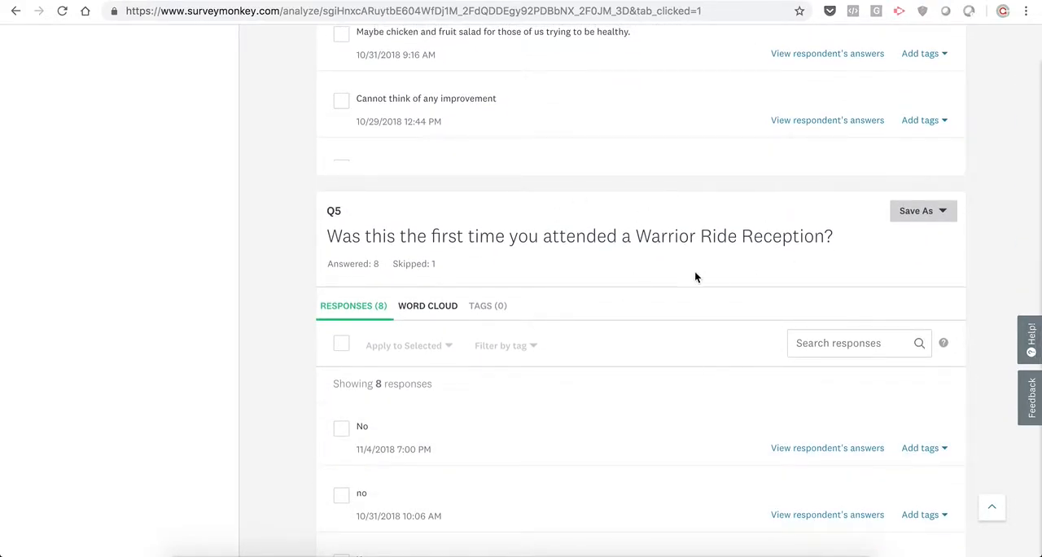
scroll(981, 323, "down", 6)
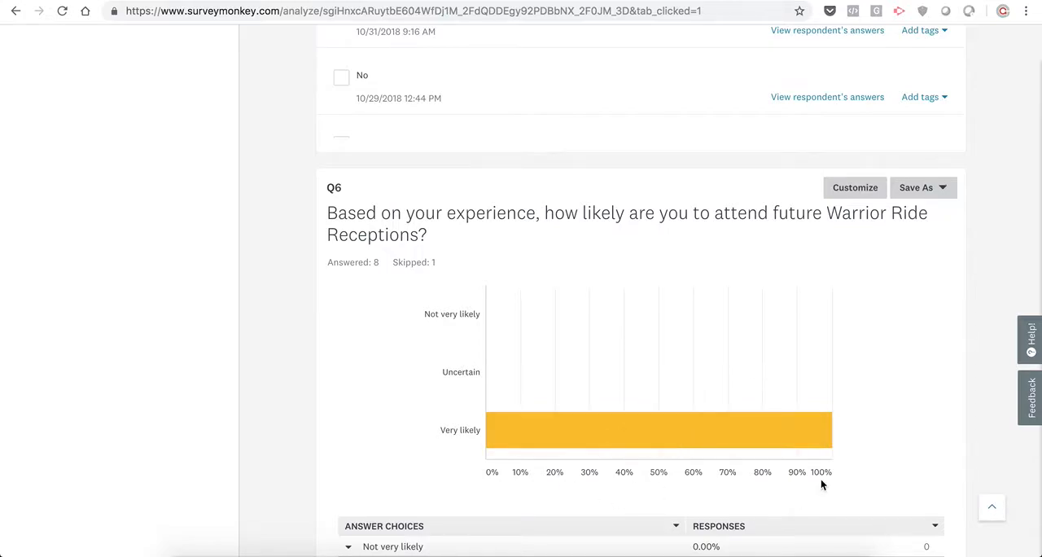
scroll(937, 426, "down", 6)
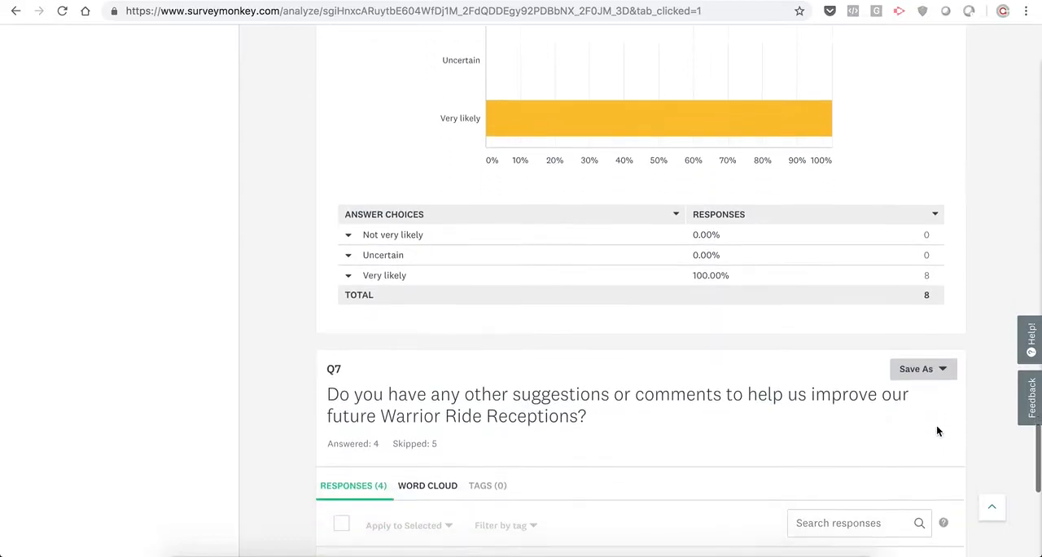
scroll(937, 428, "up", 20)
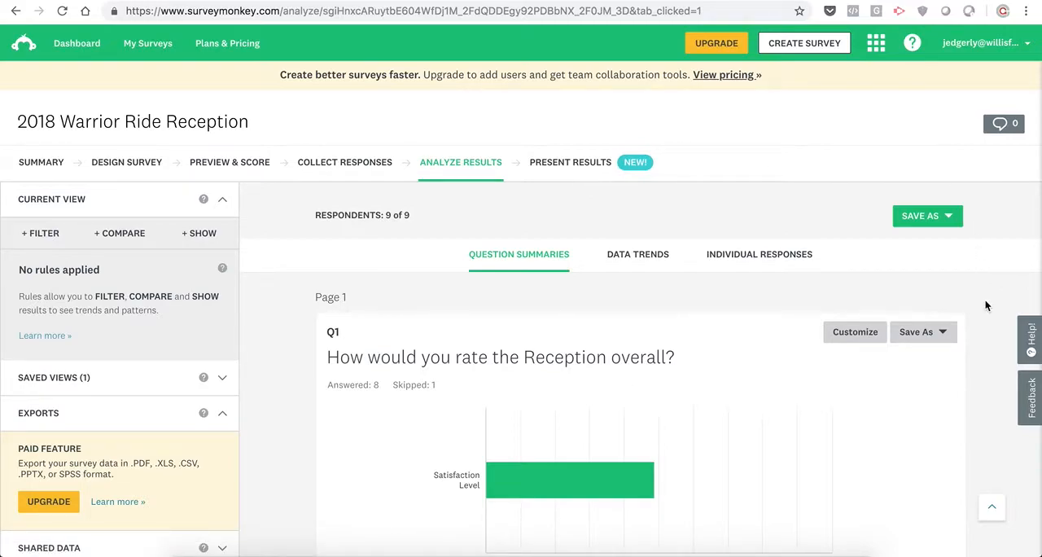
scroll(985, 300, "down", 3)
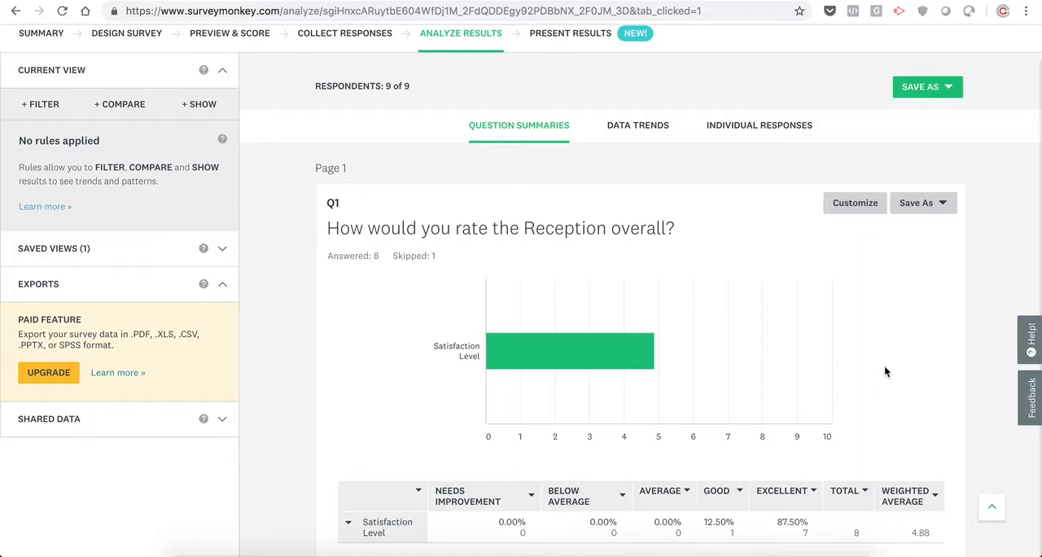
- Add Q1, on the overall Reception rating, to the existing 2018 Warrior Ride Reception dashboard
left_click(934, 205)
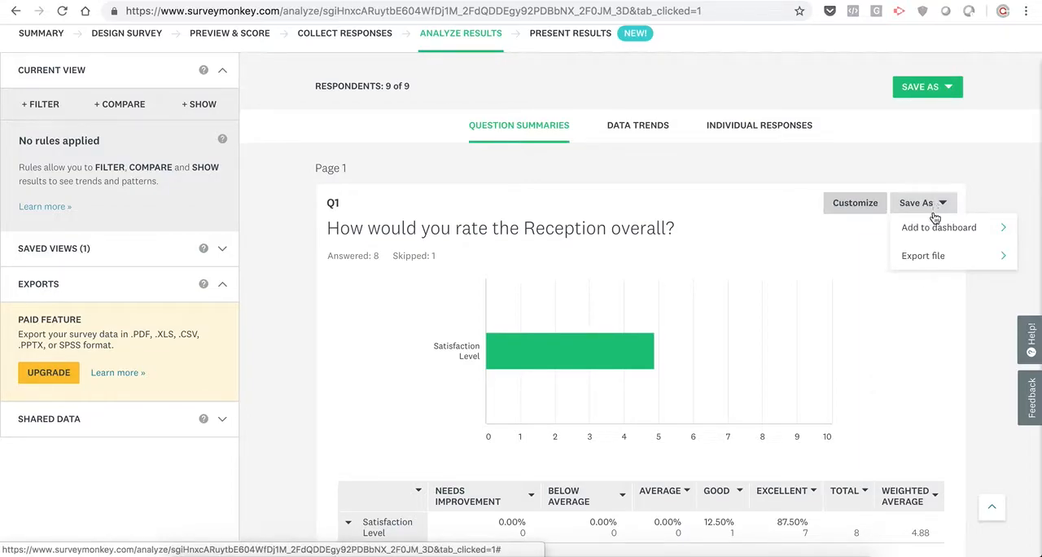
left_click(937, 229)
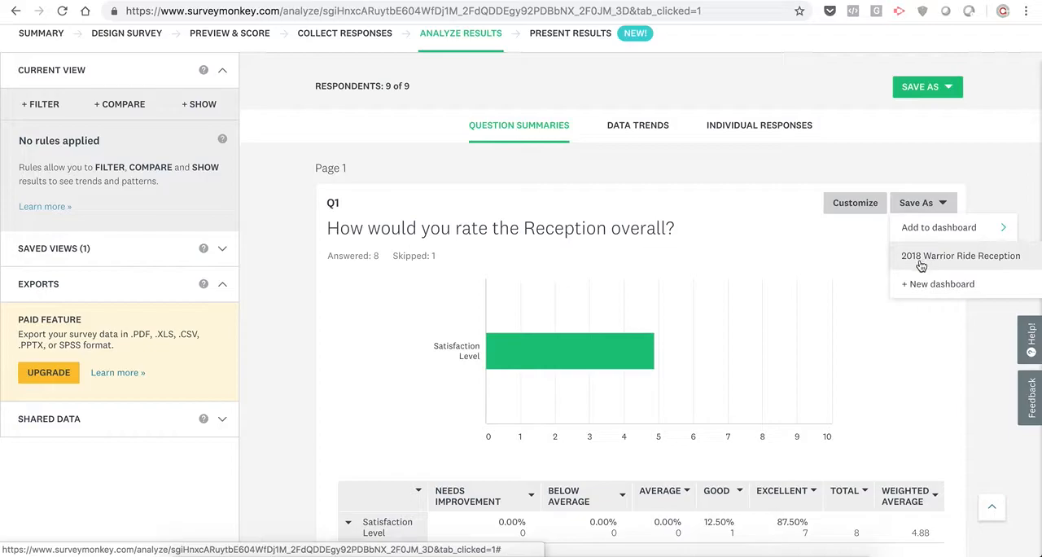
left_click(925, 258)
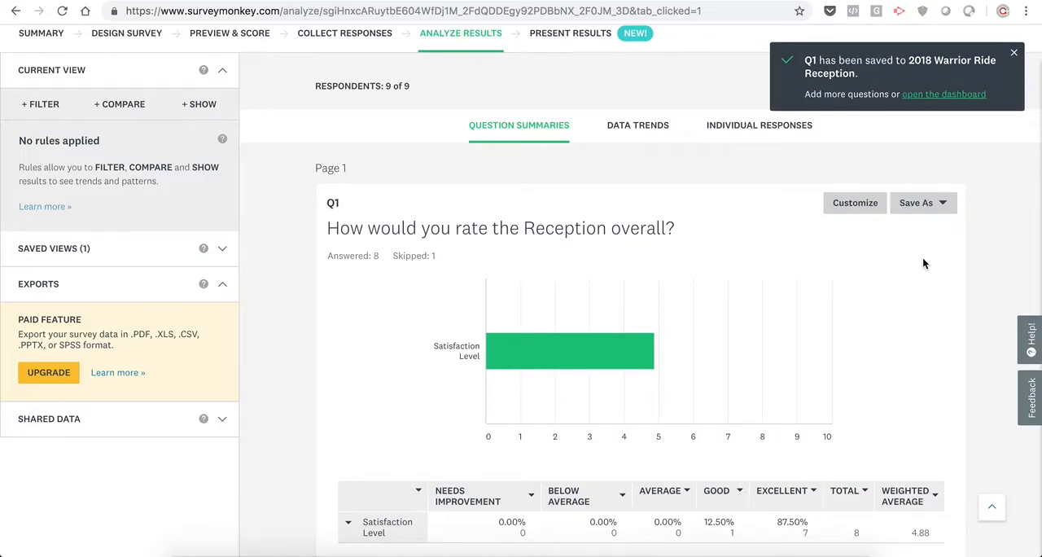
- Add Q2, on rating aspects of the event, to the 2018 Warrior Ride Reception dashboard
scroll(924, 259, "down", 5)
left_click(925, 256)
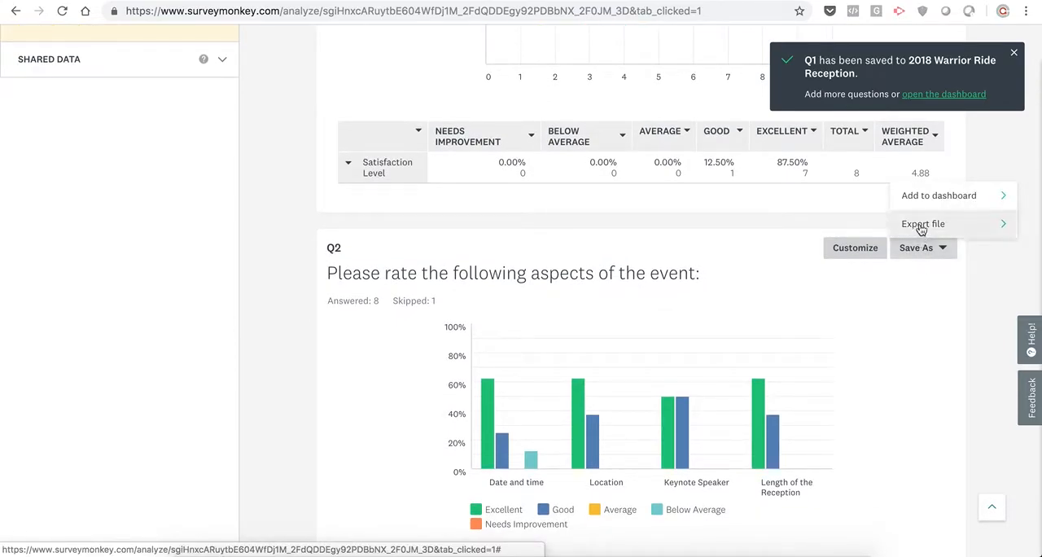
left_click(921, 227)
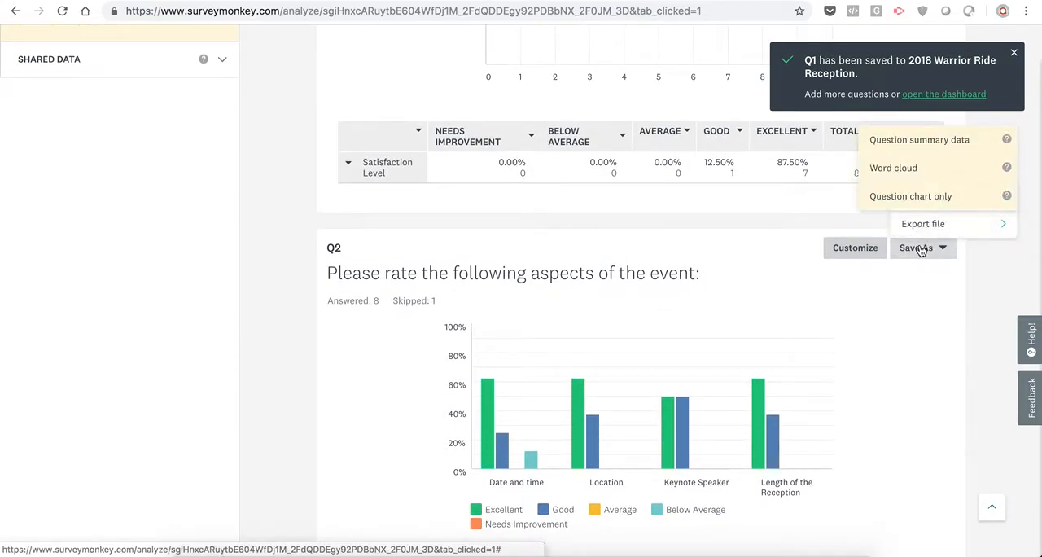
left_click(925, 256)
left_click(925, 256)
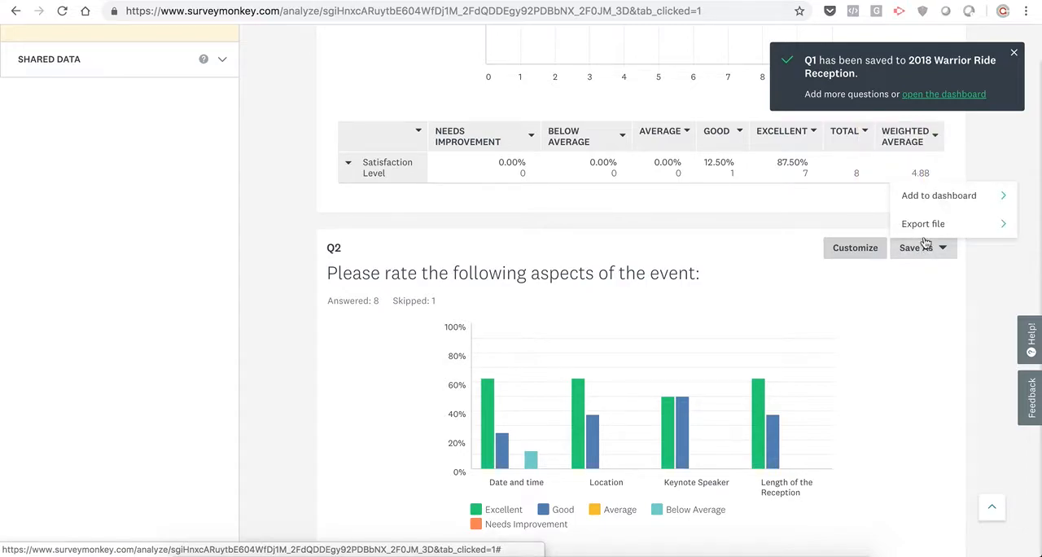
left_click(922, 198)
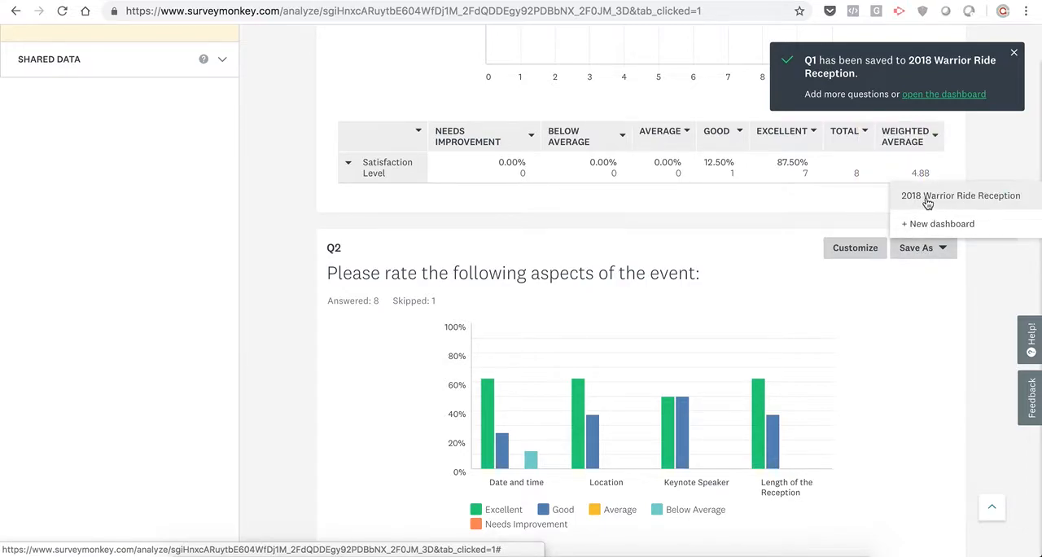
left_click(927, 203)
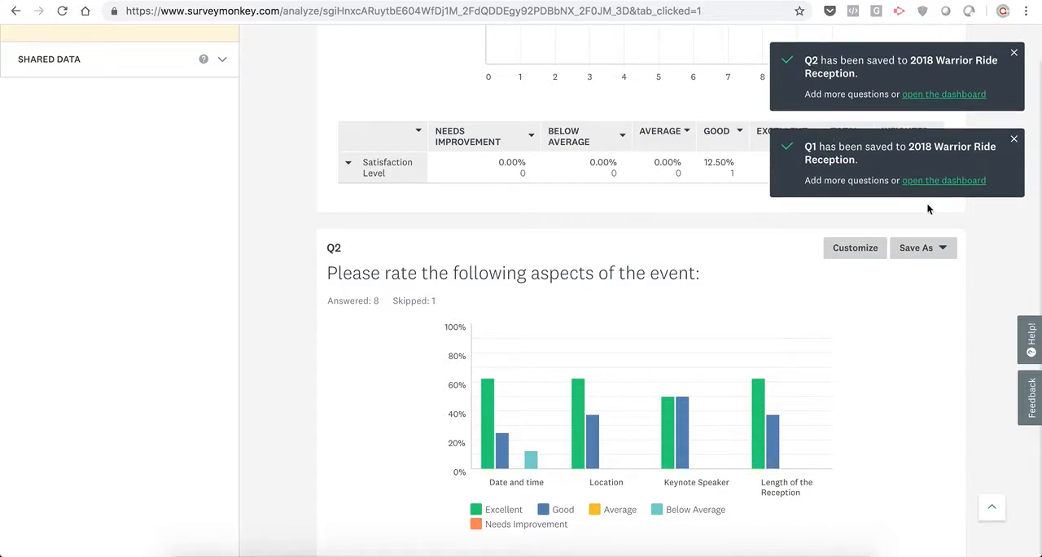
- Add Q4, on how the event could have been improved, to the 2018 Warrior Ride Reception dashboard and dismiss the save notifications
scroll(957, 440, "down", 6)
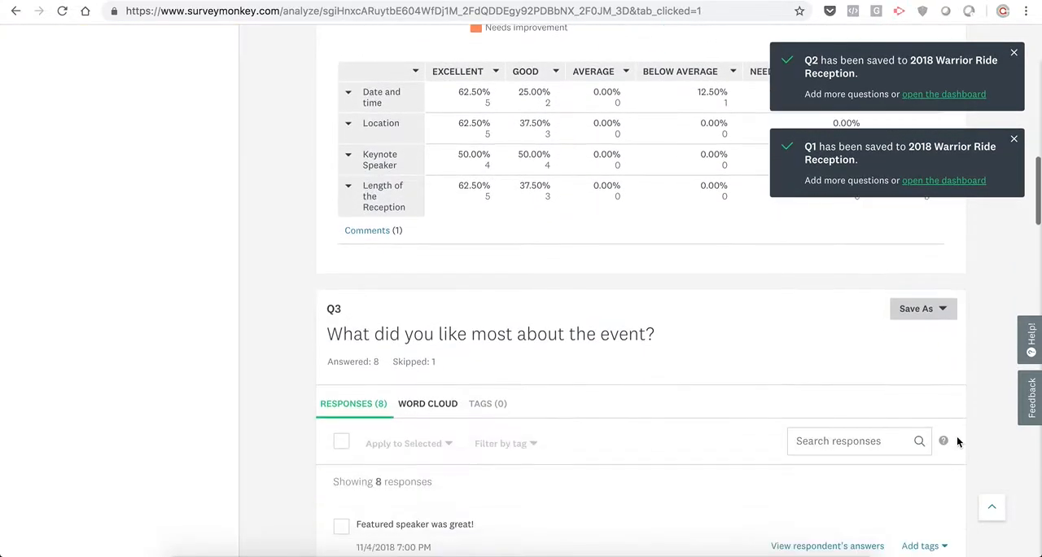
scroll(957, 441, "down", 2)
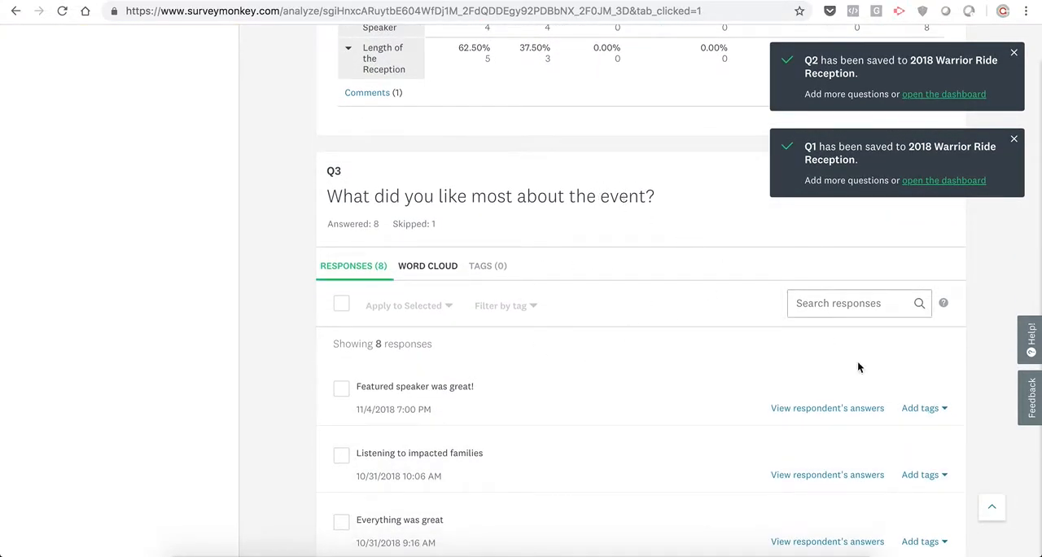
scroll(941, 440, "down", 4)
scroll(990, 444, "down", 1)
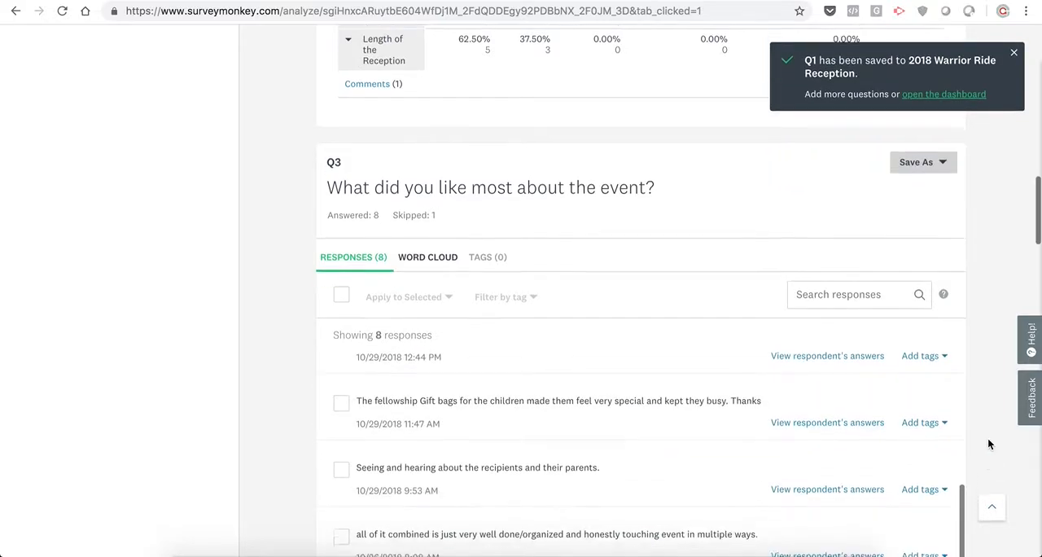
scroll(988, 437, "down", 5)
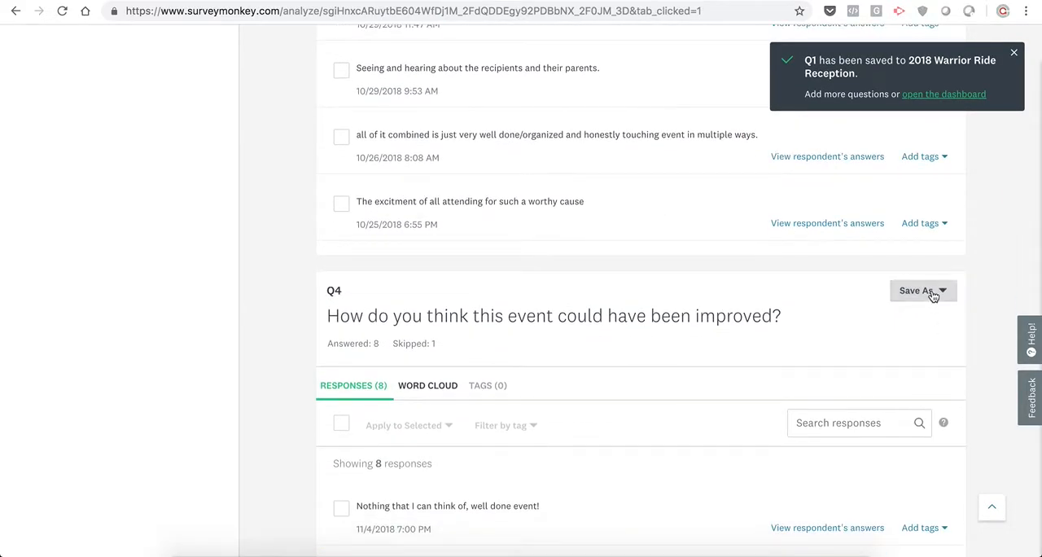
left_click(933, 293)
mouse_move(937, 269)
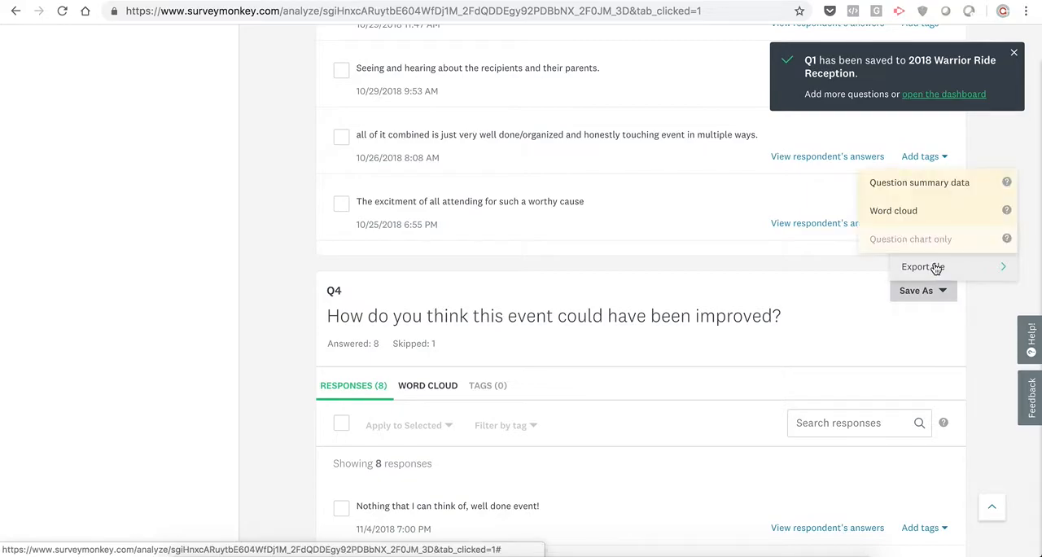
left_click(930, 291)
left_click(930, 291)
left_click(927, 247)
left_click(926, 241)
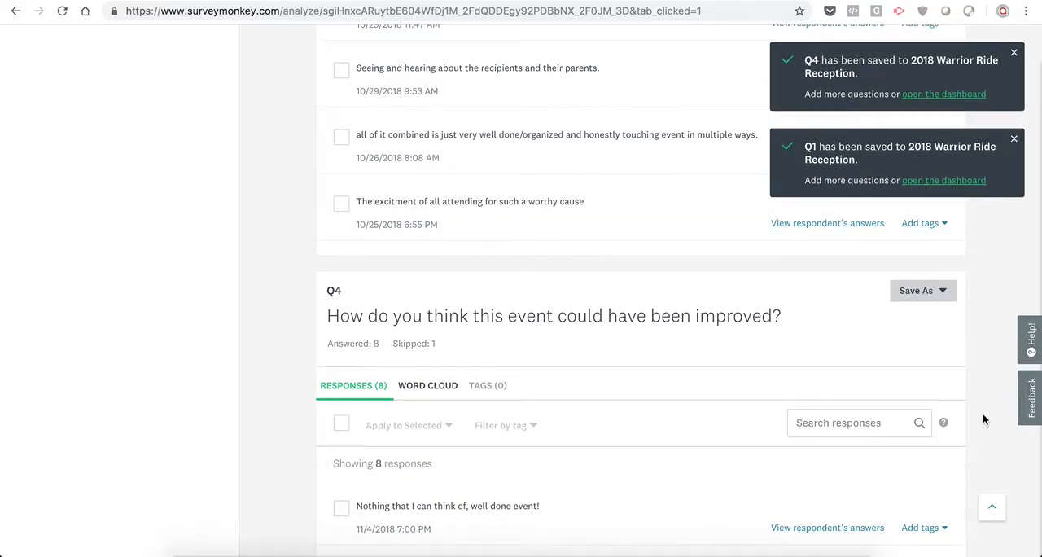
scroll(984, 419, "down", 5)
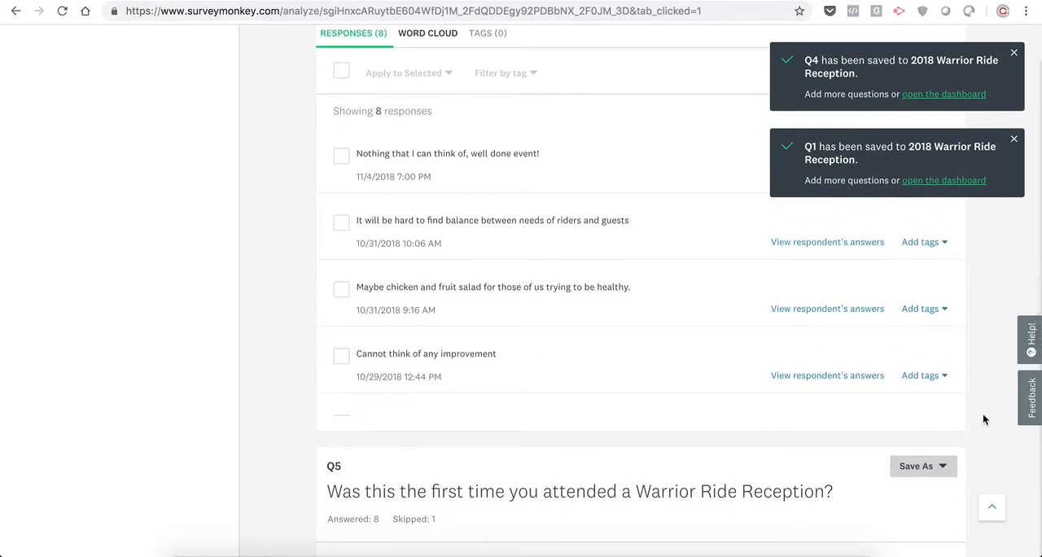
left_click(1015, 139)
left_click(1014, 54)
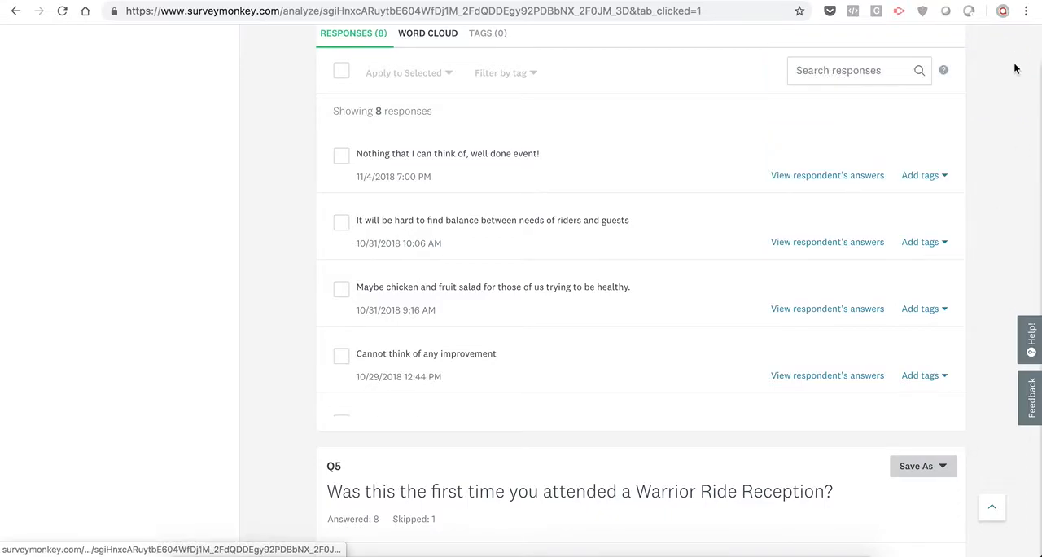
- Go to the survey's results presentation and open the 2018 Warrior Ride Reception dashboard for editing
scroll(1004, 142, "up", 8)
scroll(1004, 143, "up", 15)
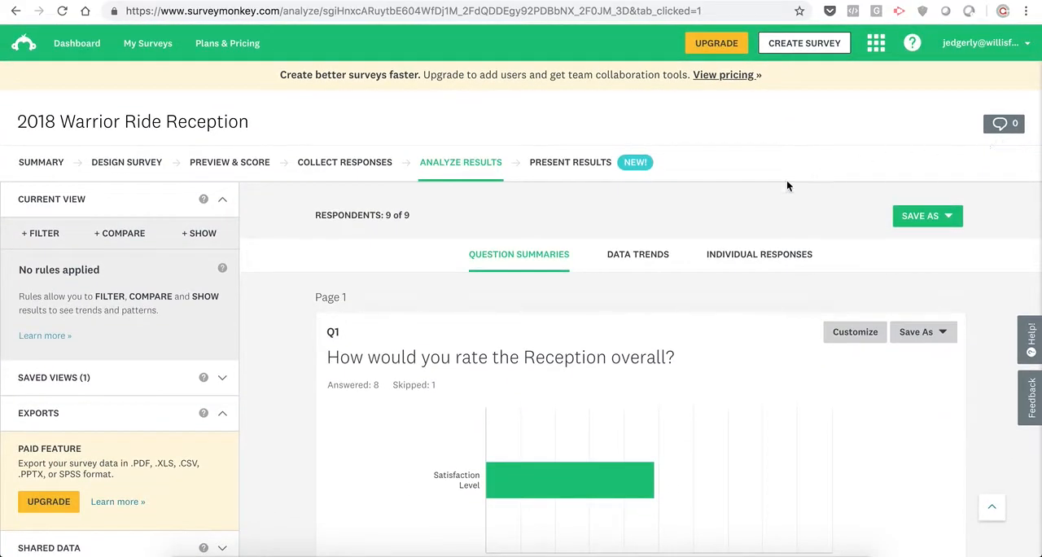
left_click(579, 165)
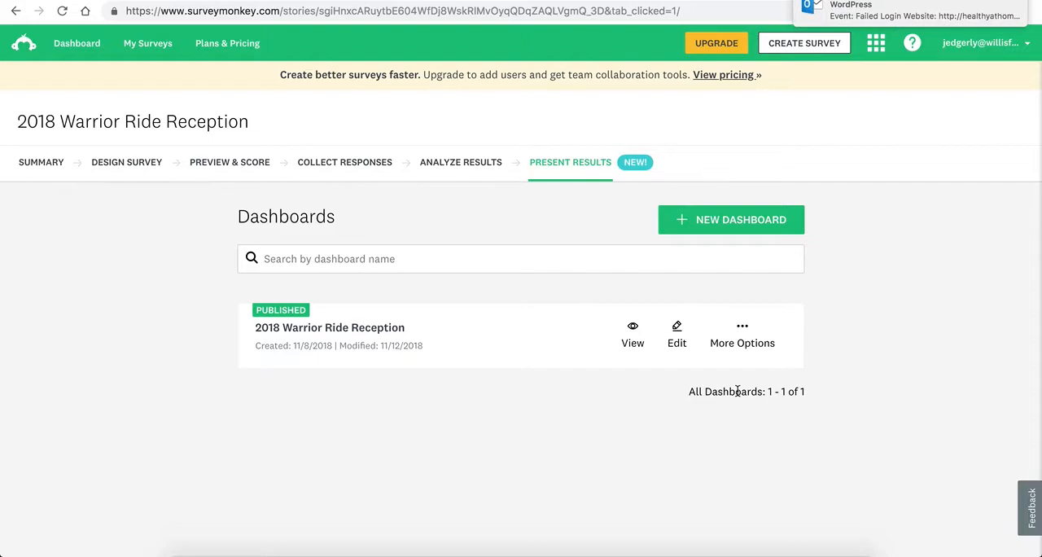
left_click(679, 334)
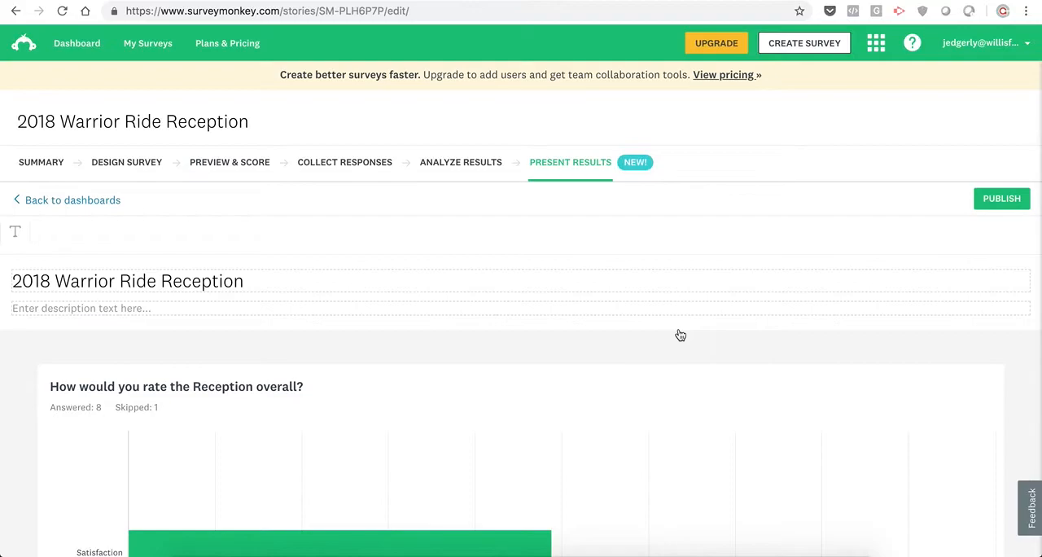
scroll(679, 334, "down", 6)
scroll(679, 334, "up", 6)
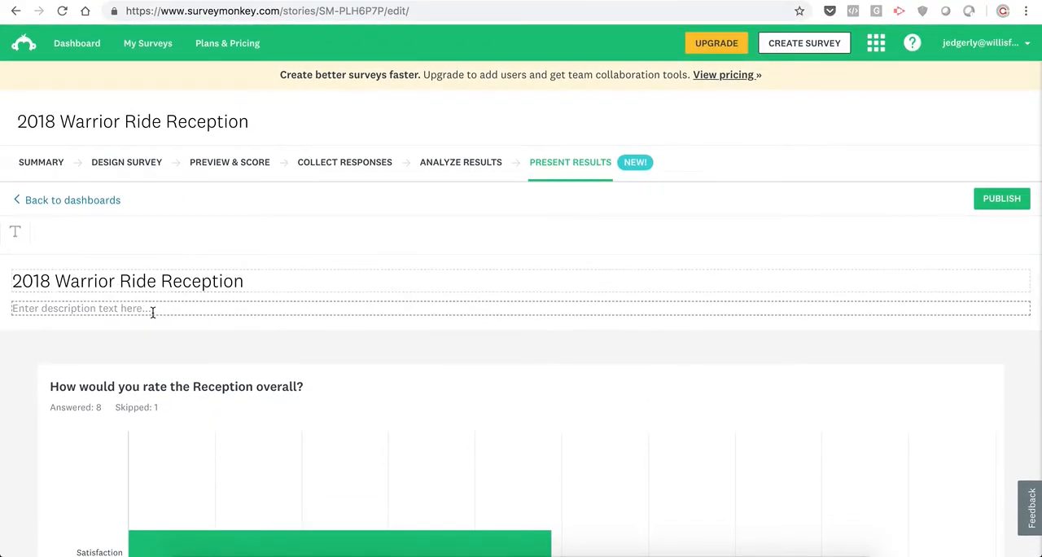
- Enter the dashboard description "This is to show you how the survey turned out"
left_click(150, 309)
type("T")
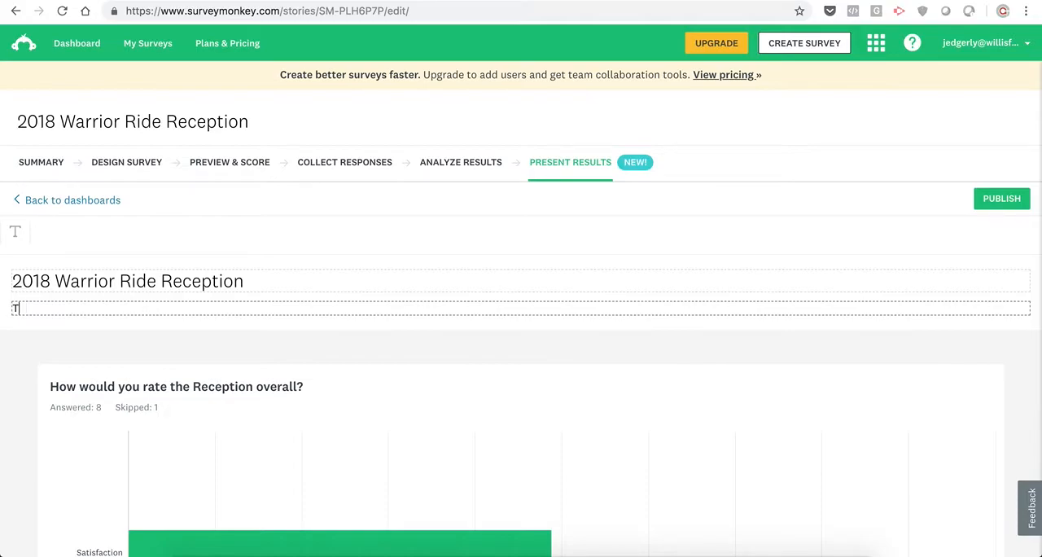
type("his is to show you how")
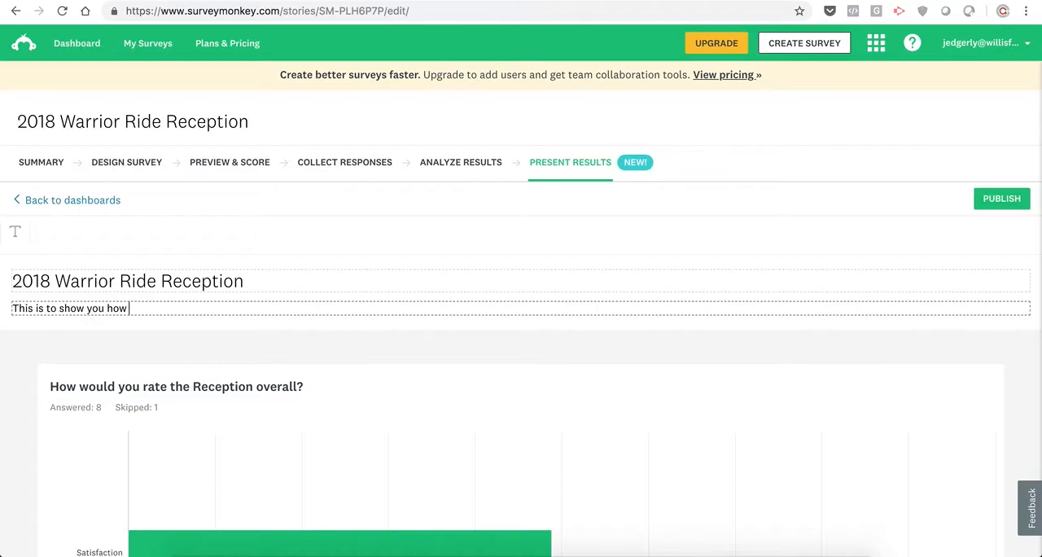
type(" the survey turned out")
left_click(154, 340)
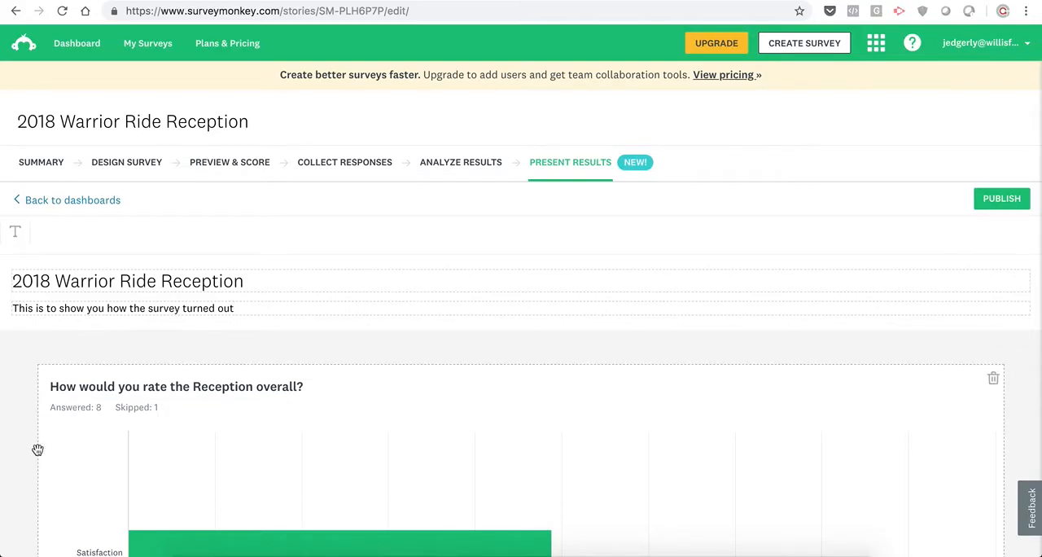
- Examine the dashboard's question cards and page through the written responses about how the event could have been improved
scroll(11, 473, "down", 5)
scroll(12, 473, "down", 2)
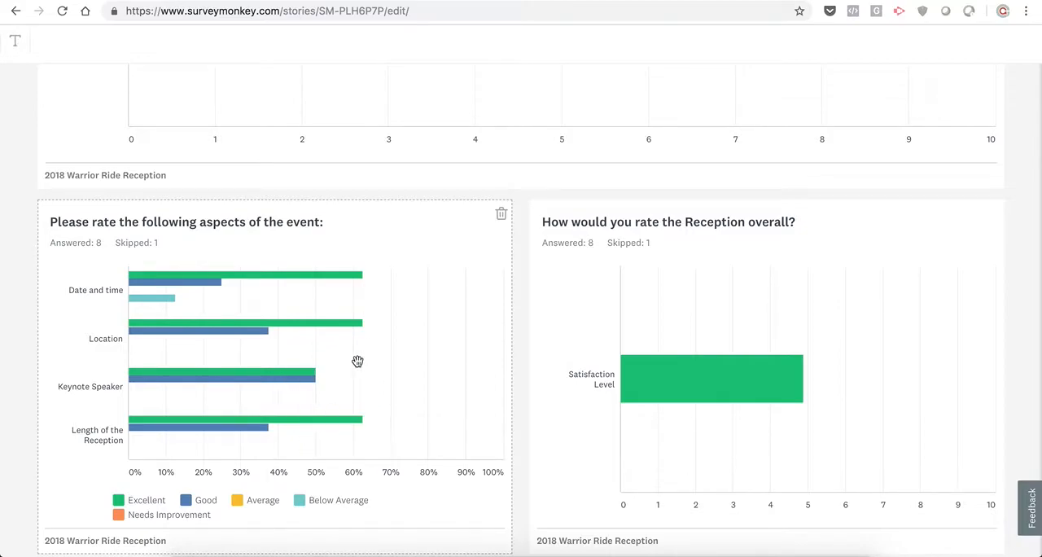
scroll(521, 386, "down", 3)
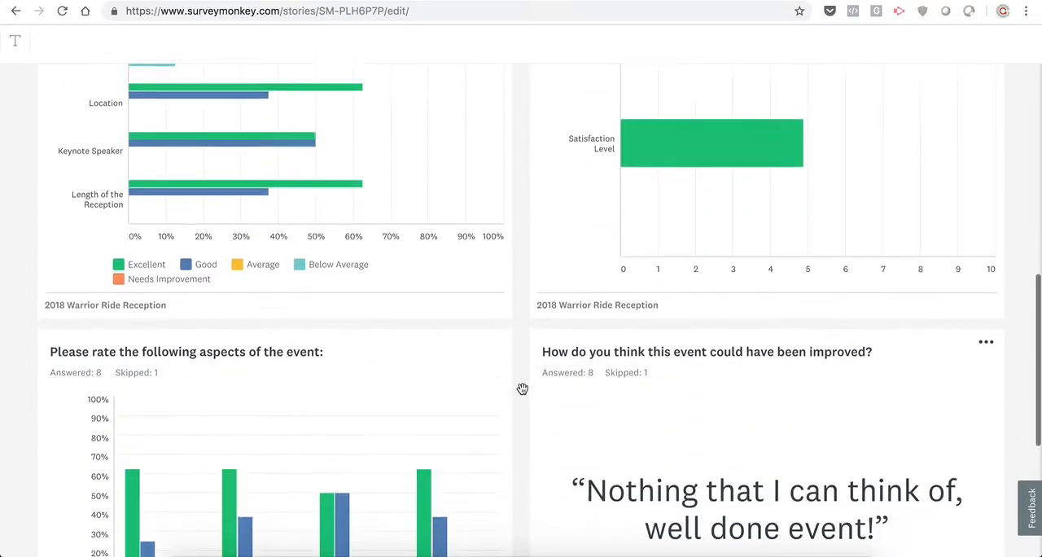
scroll(522, 389, "down", 3)
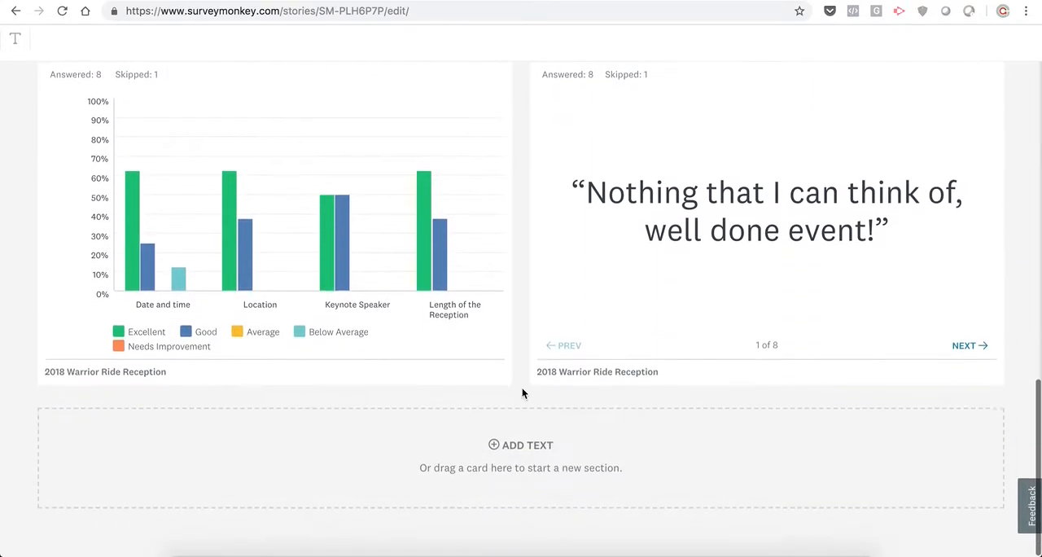
scroll(522, 391, "up", 3)
scroll(522, 389, "down", 2)
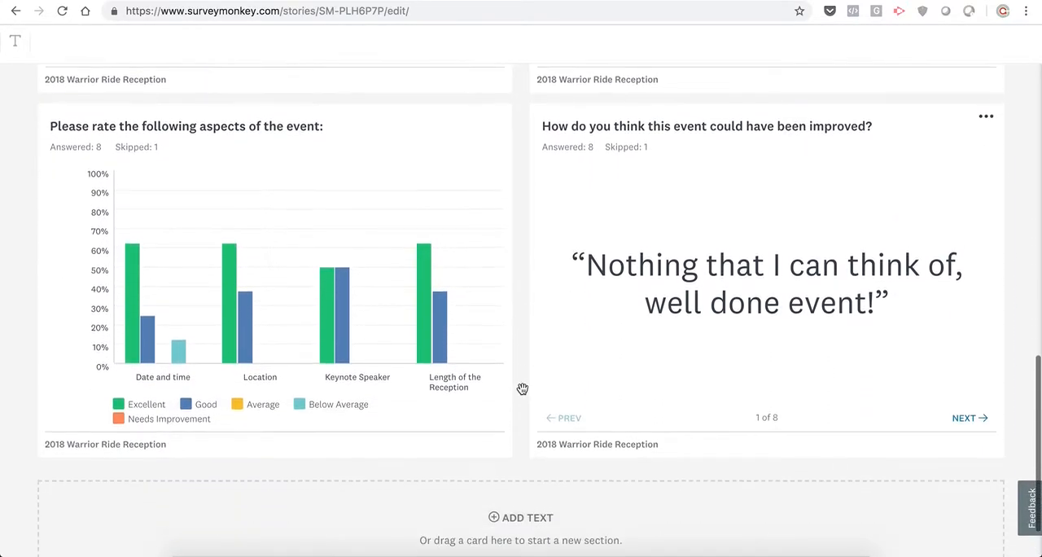
scroll(522, 388, "up", 2)
scroll(522, 389, "down", 1)
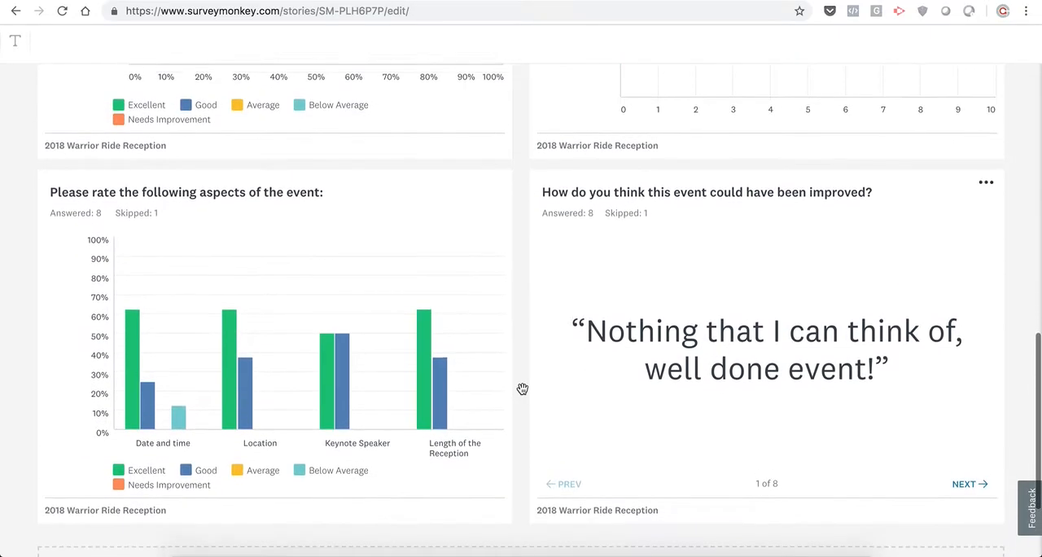
scroll(522, 388, "down", 3)
left_click(969, 348)
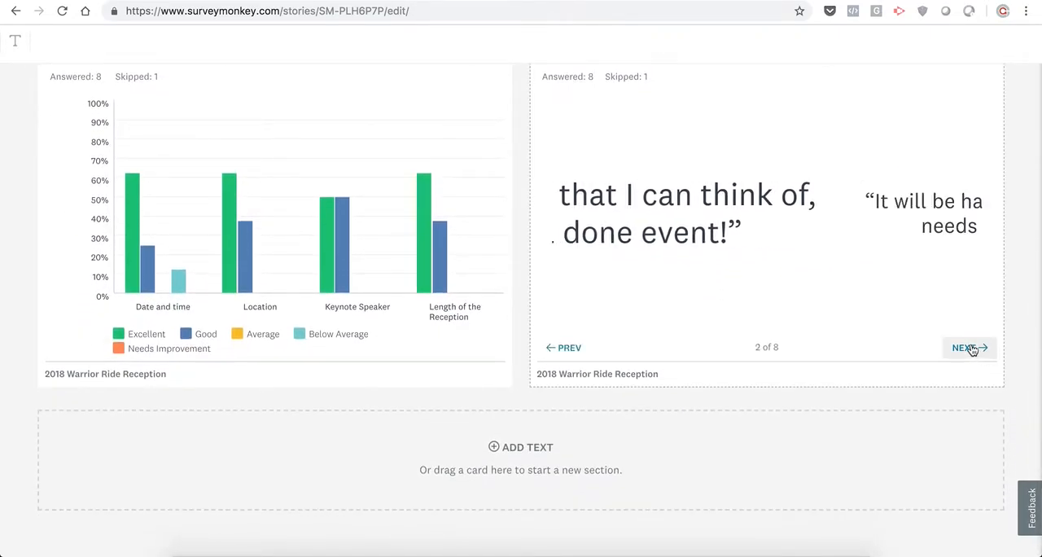
left_click(970, 348)
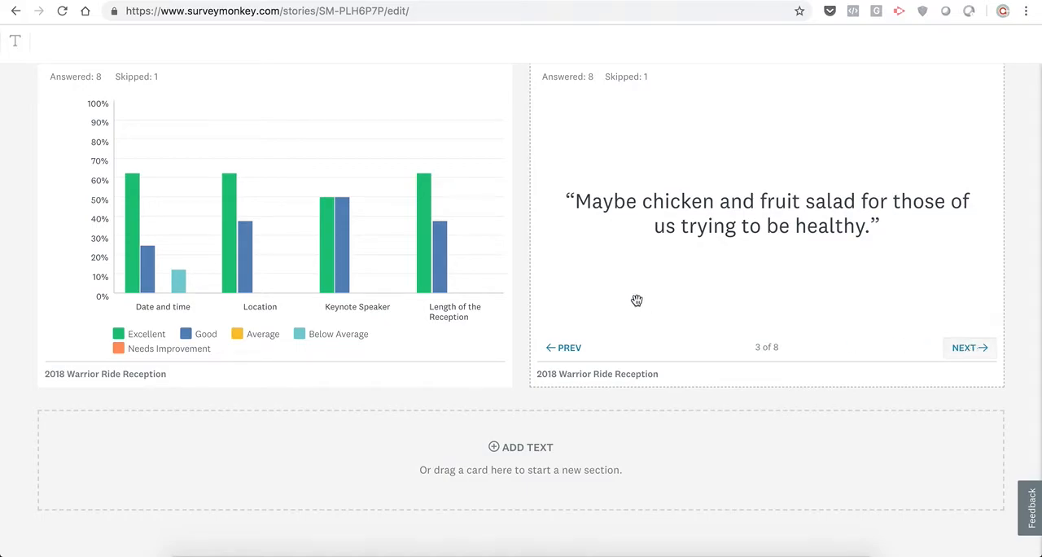
- Publish the dashboard and copy its sharing link
scroll(514, 279, "up", 10)
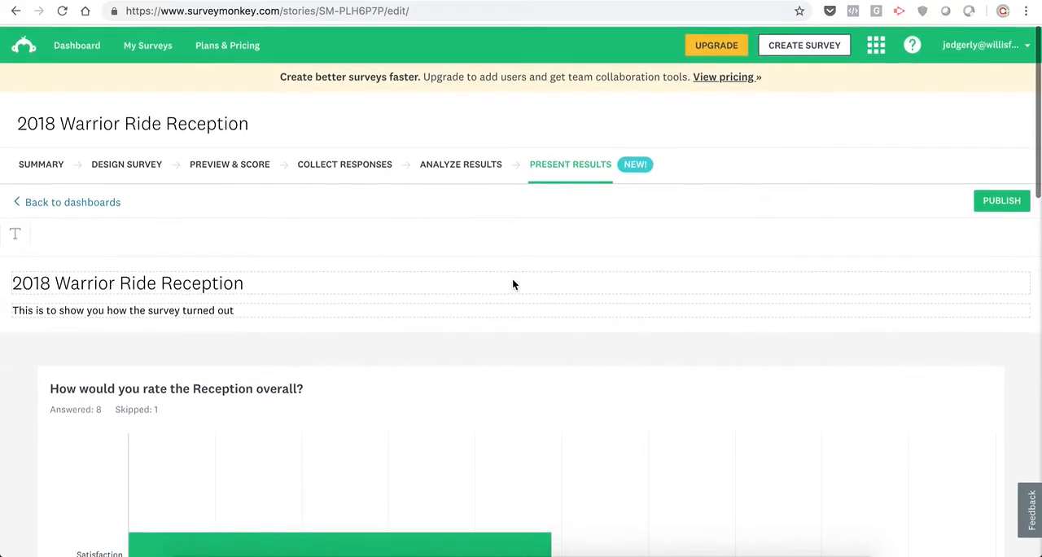
left_click(989, 202)
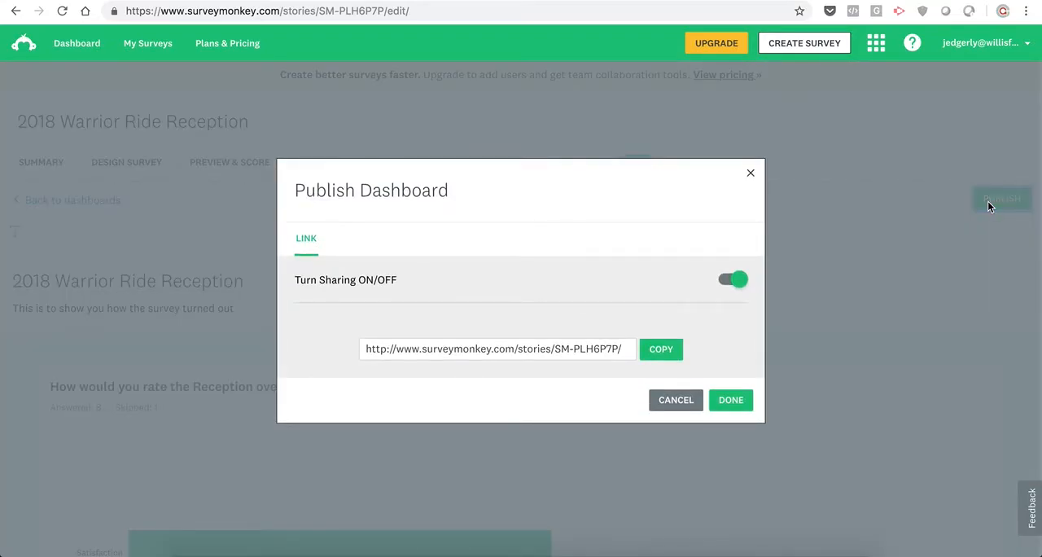
triple_click(521, 349)
key("super+c")
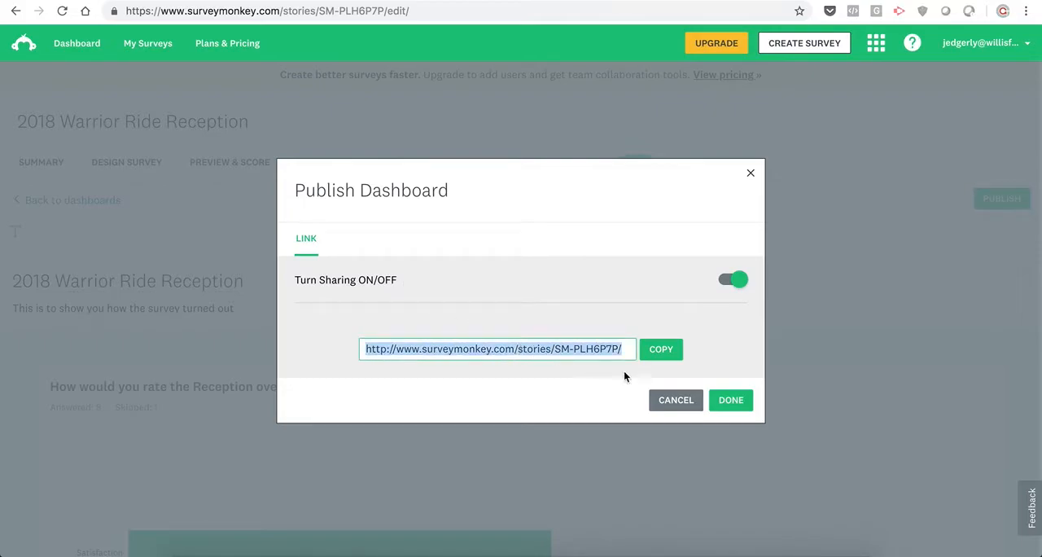
left_click(731, 399)
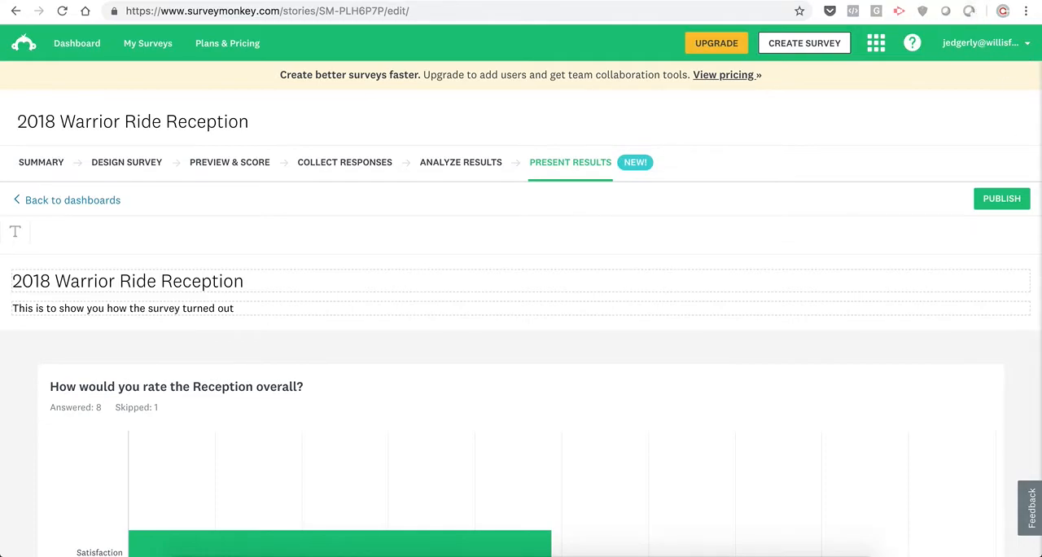
- Open the copied dashboard sharing link in a new browser tab
key("super+t")
key("super+v")
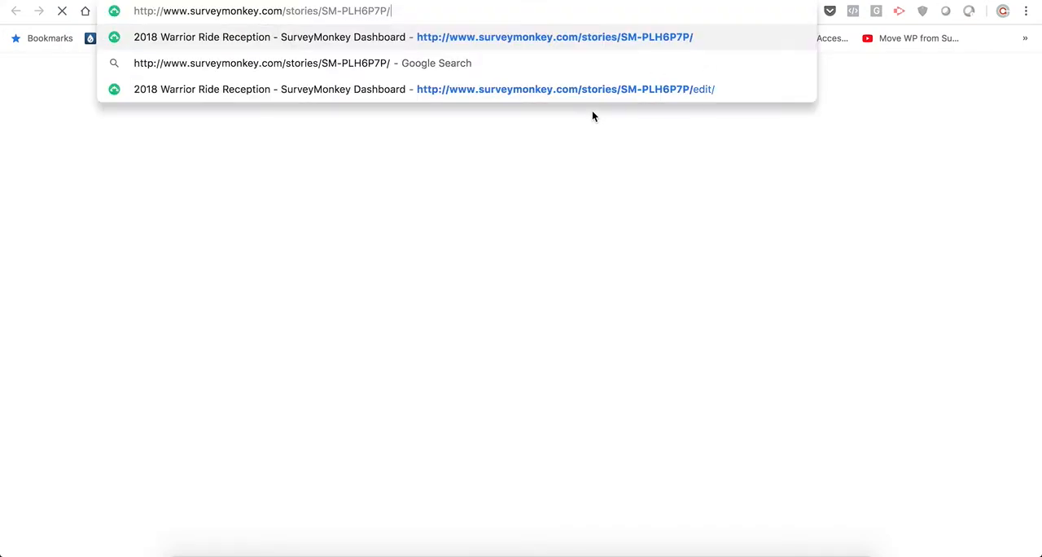
key("Return")
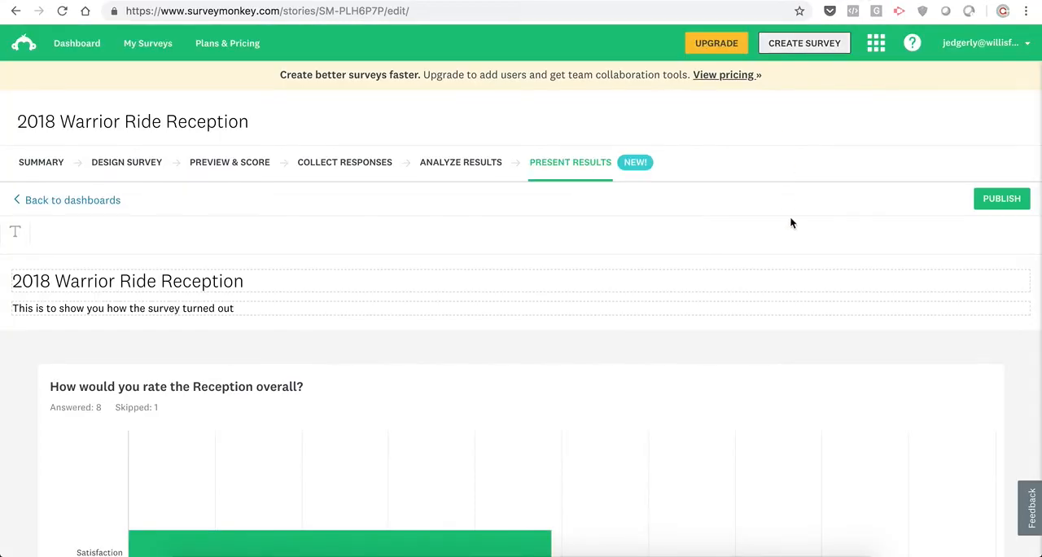
- Bring up the dashboard's publishing settings again, select the full sharing link and finish publishing
left_click(998, 199)
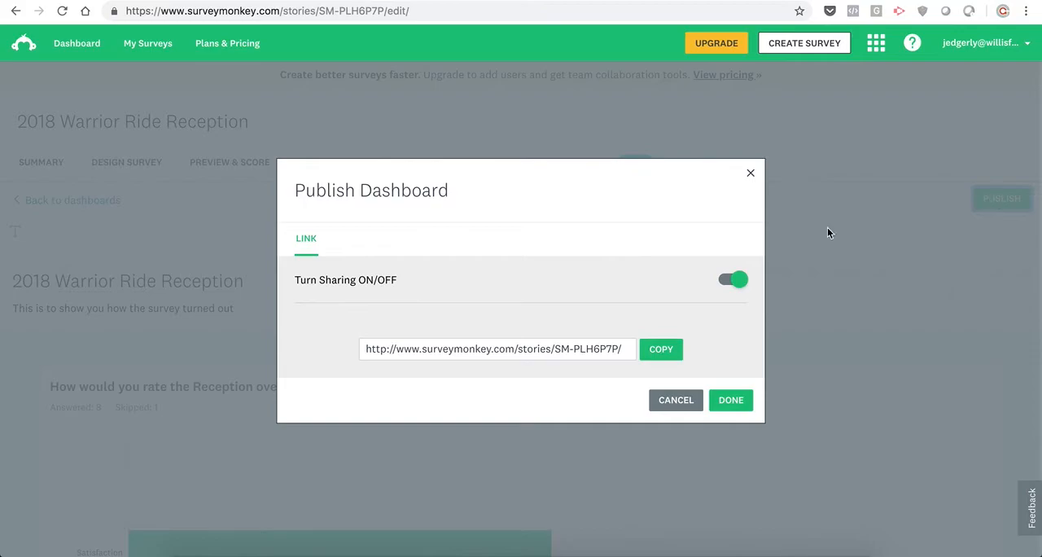
left_click(495, 349)
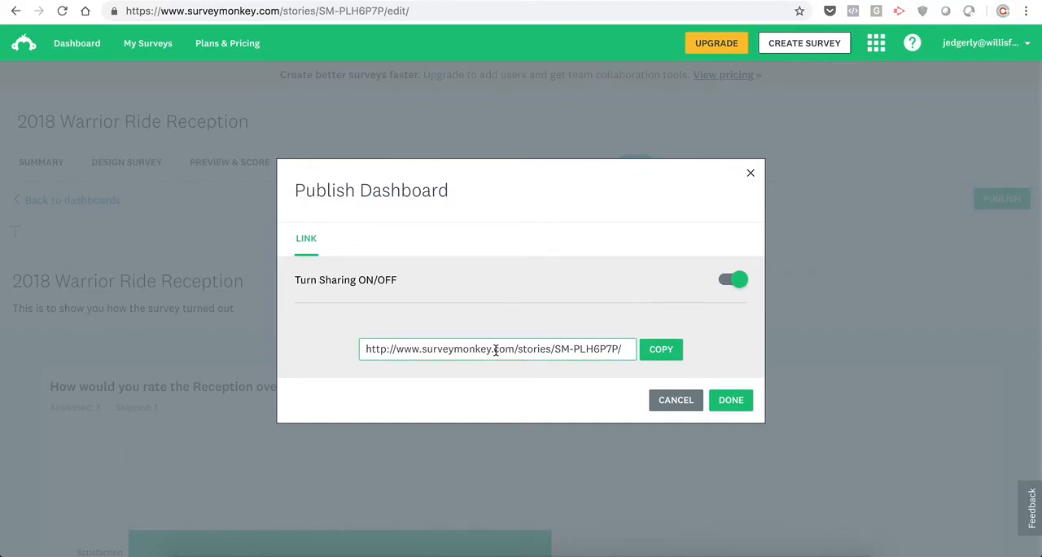
double_click(496, 348)
triple_click(495, 348)
key("ctrl+c")
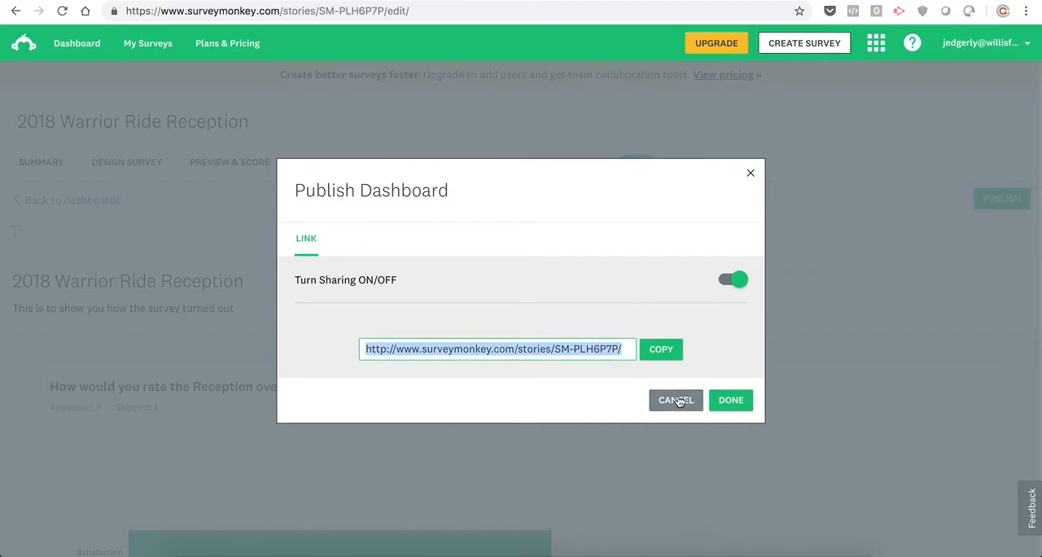
left_click(731, 400)
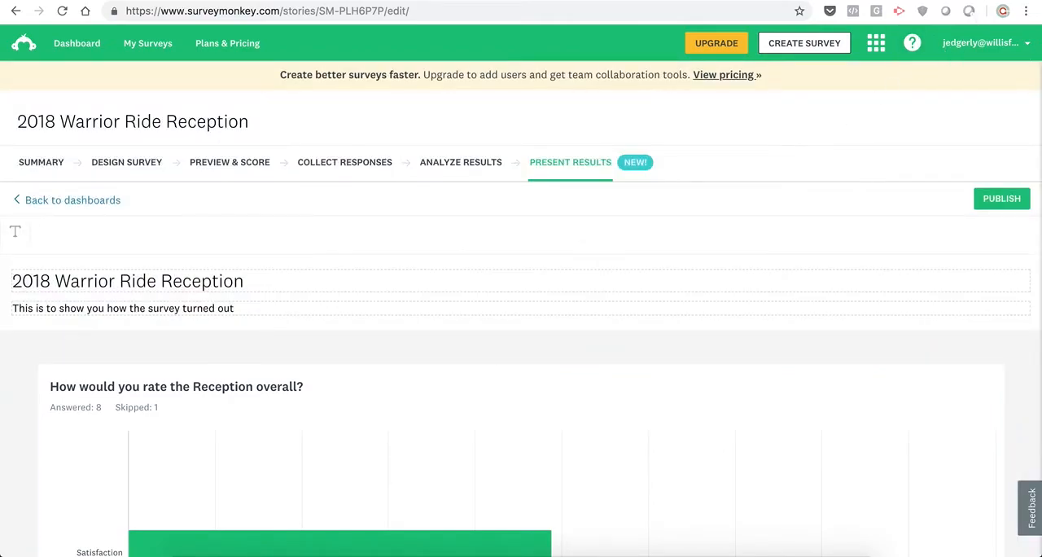
- Check the published dashboard by loading its pasted sharing link in another new tab
key("ctrl+t")
key("ctrl+v")
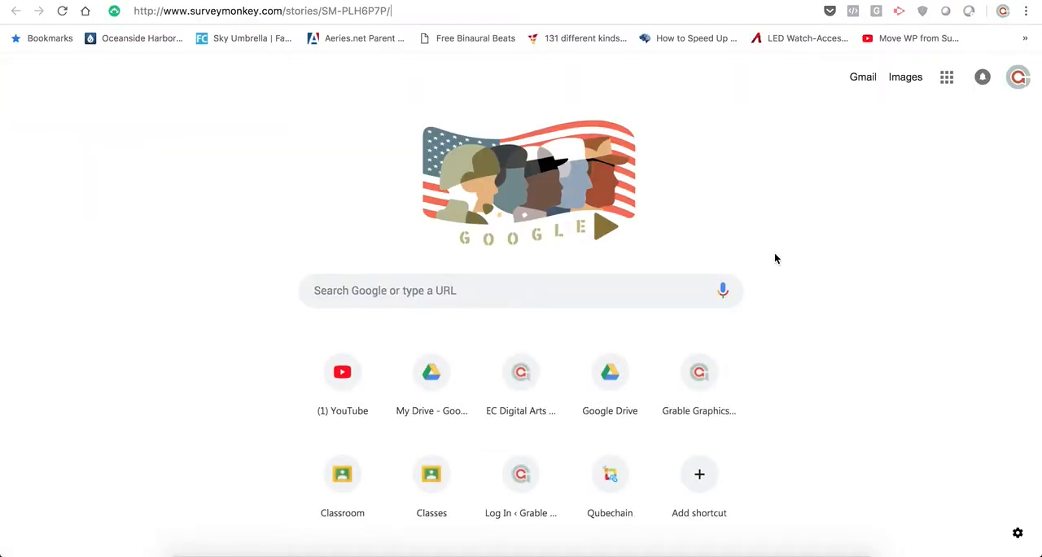
key("Return")
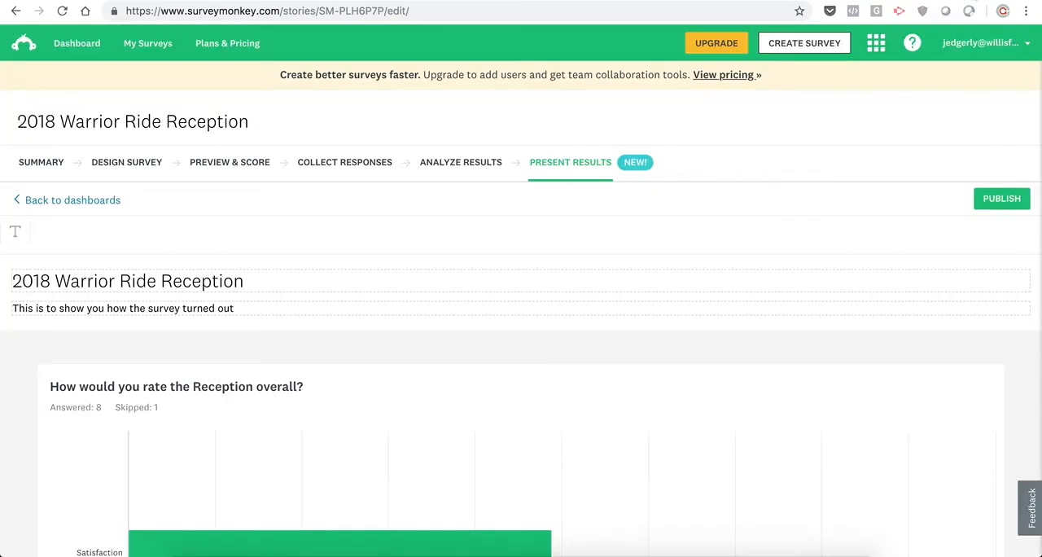
- Review the dashboard's rating charts and advance to the next written response about how the event could have been improved
scroll(819, 438, "down", 6)
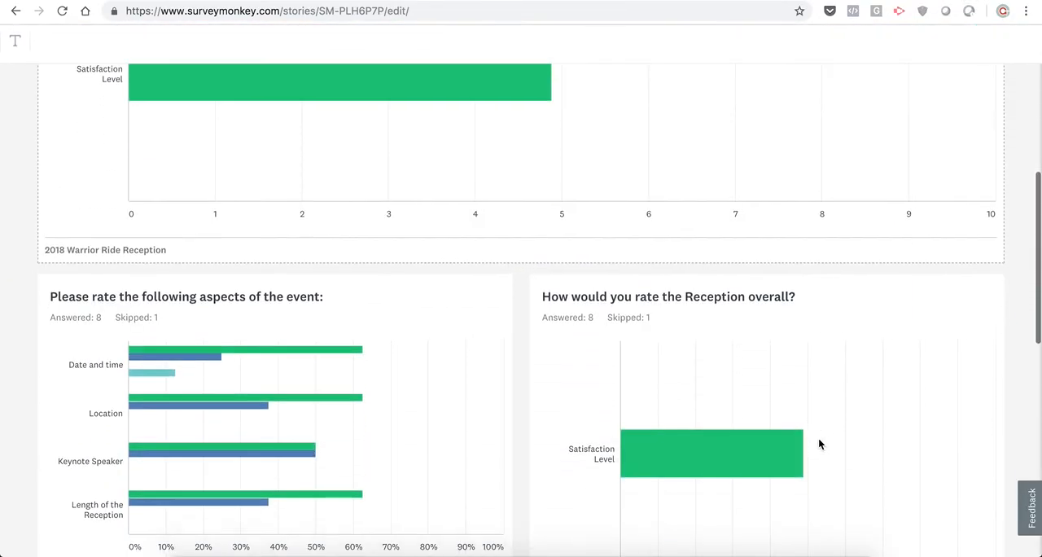
scroll(819, 439, "up", 2)
scroll(818, 437, "up", 1)
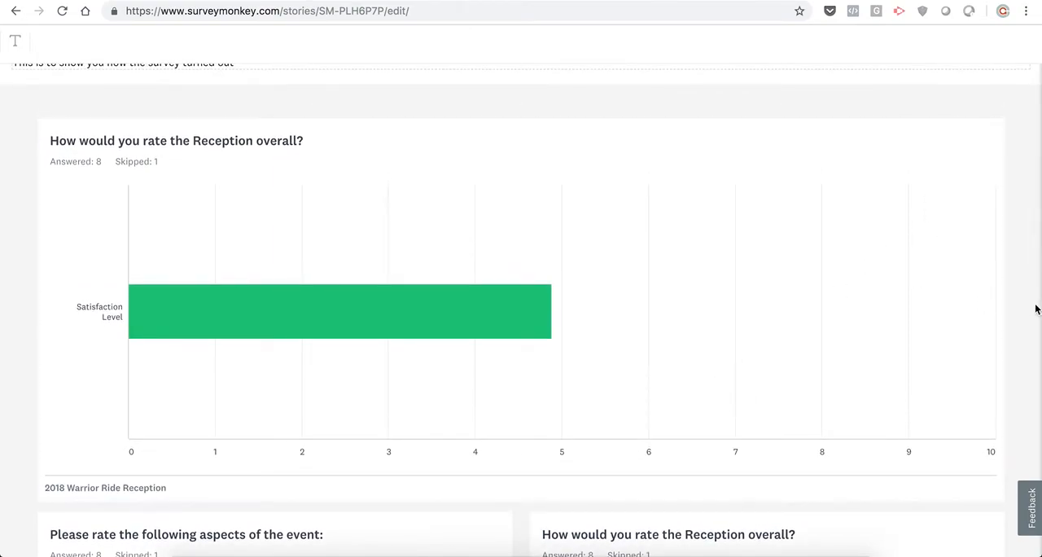
scroll(1008, 307, "down", 4)
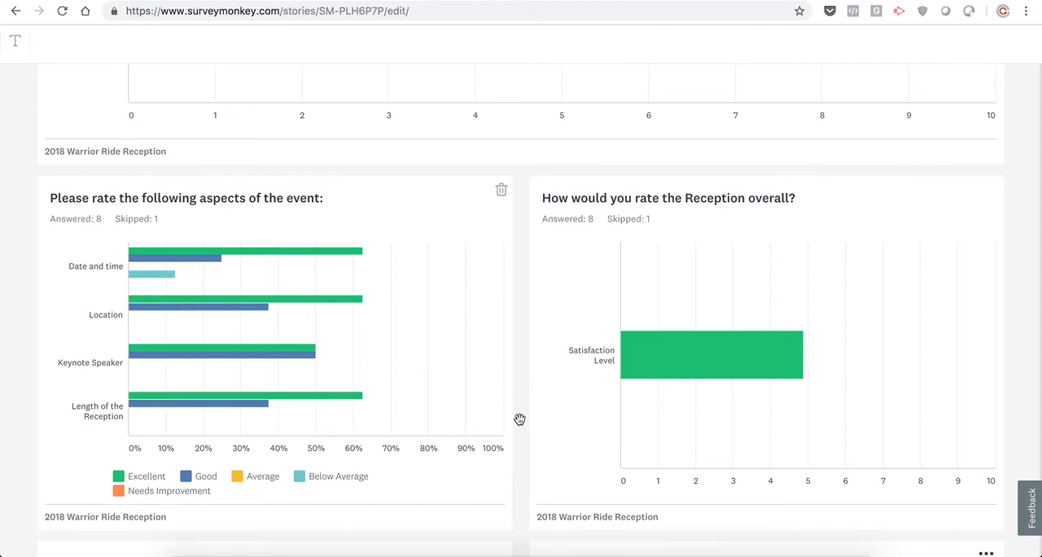
scroll(520, 419, "down", 4)
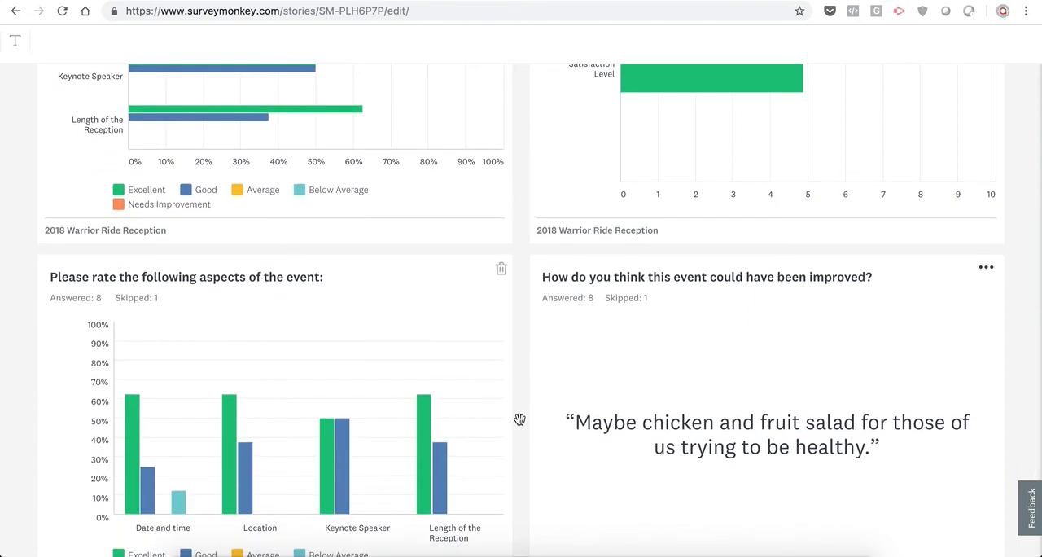
scroll(520, 420, "down", 2)
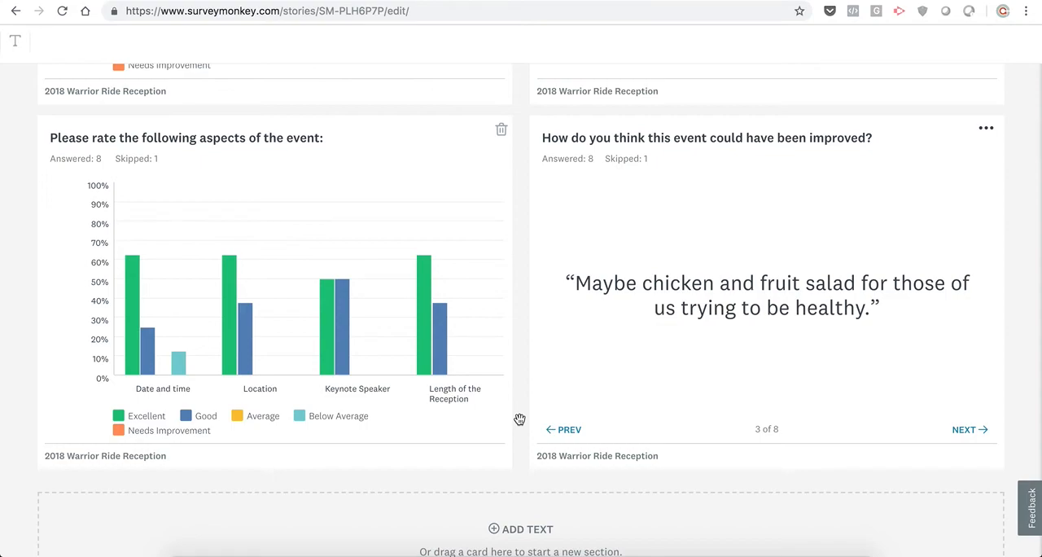
left_click(967, 441)
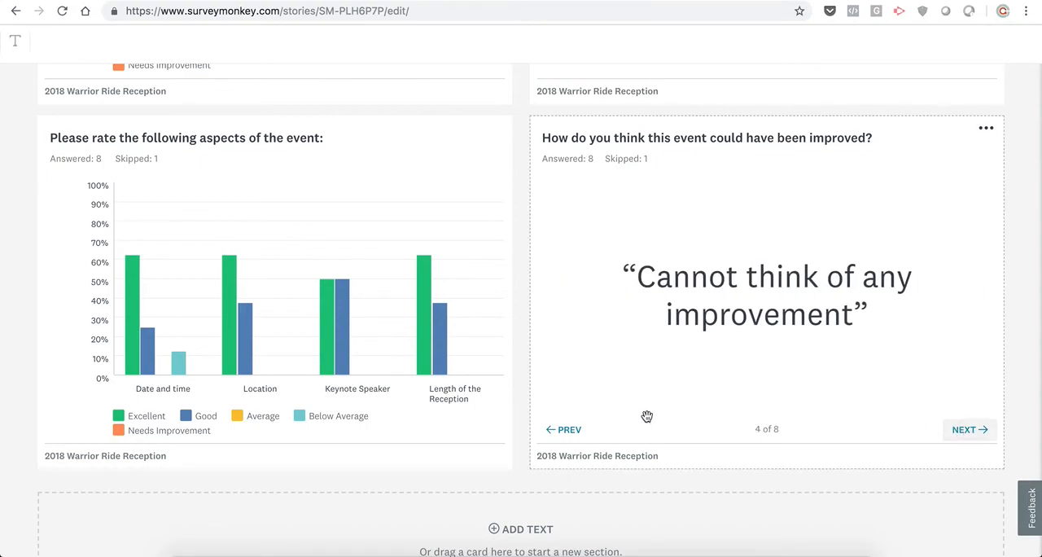